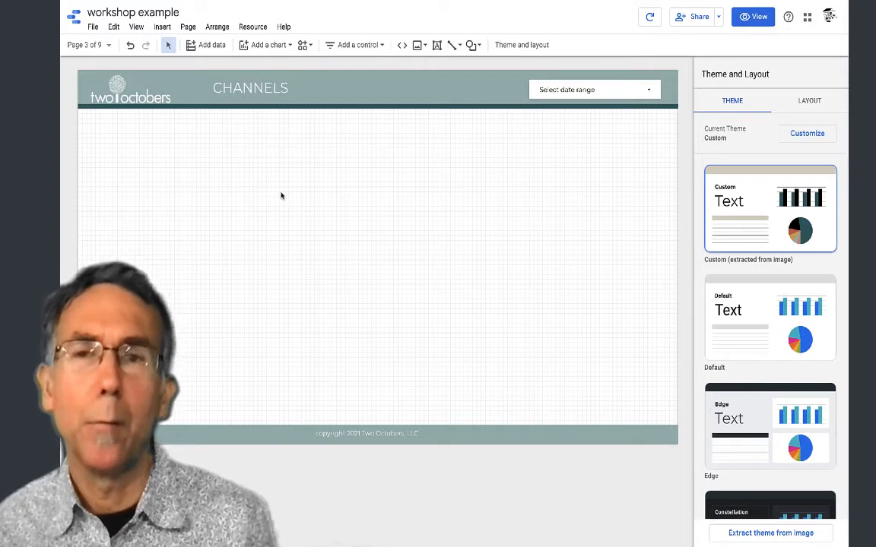
# Step: Insert a time series chart on the Channels page and enlarge it to cover most of the area below the header
pyautogui.click(163, 28)
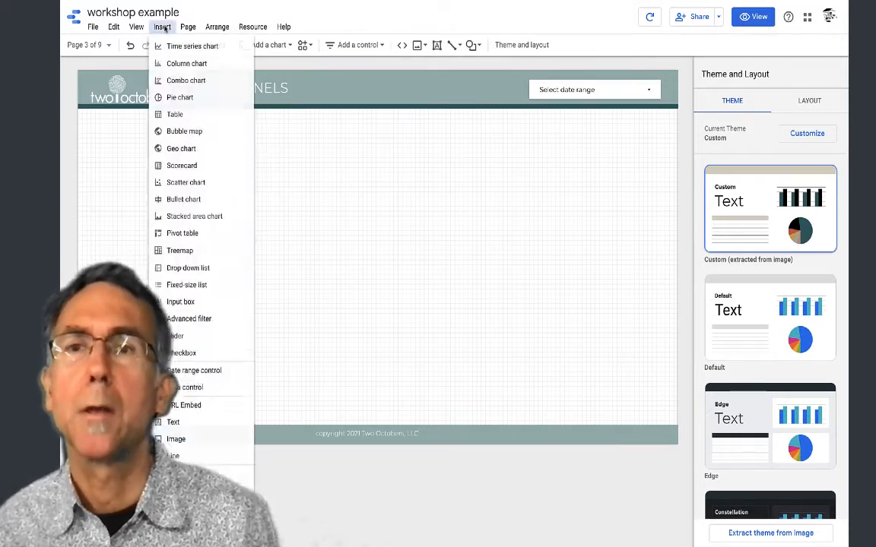
pyautogui.click(166, 46)
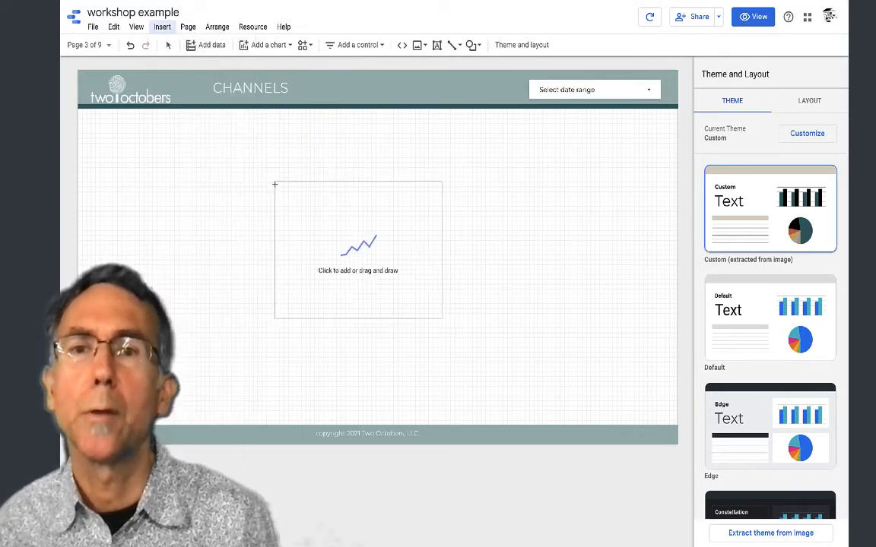
pyautogui.click(253, 147)
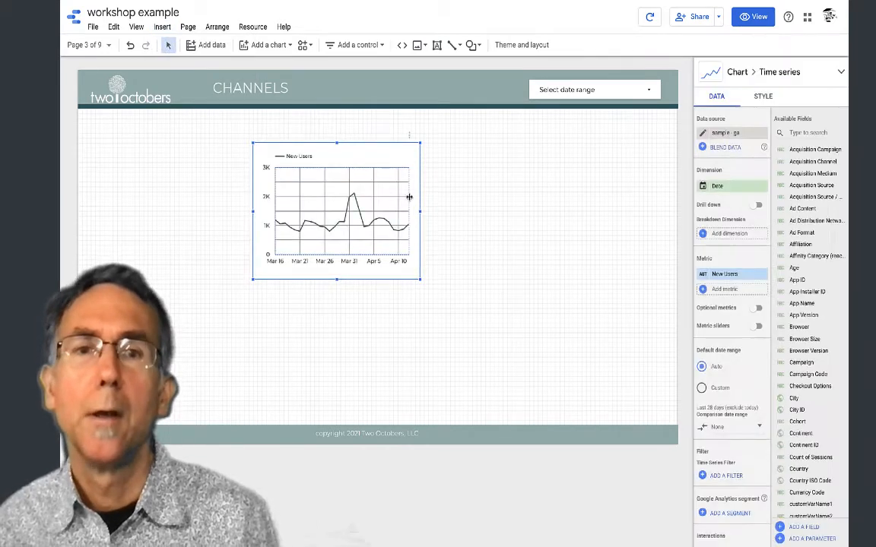
pyautogui.moveTo(422, 216); pyautogui.dragTo(578, 211)
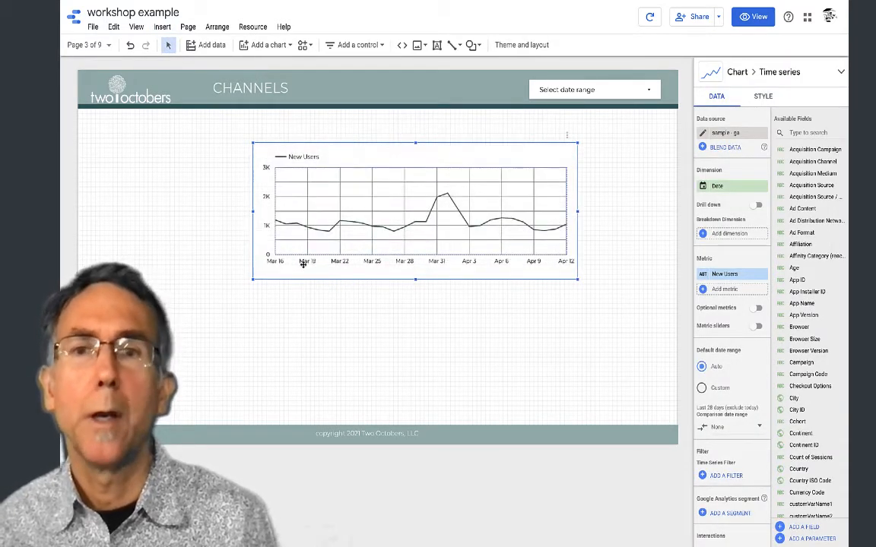
pyautogui.moveTo(257, 278); pyautogui.dragTo(130, 332)
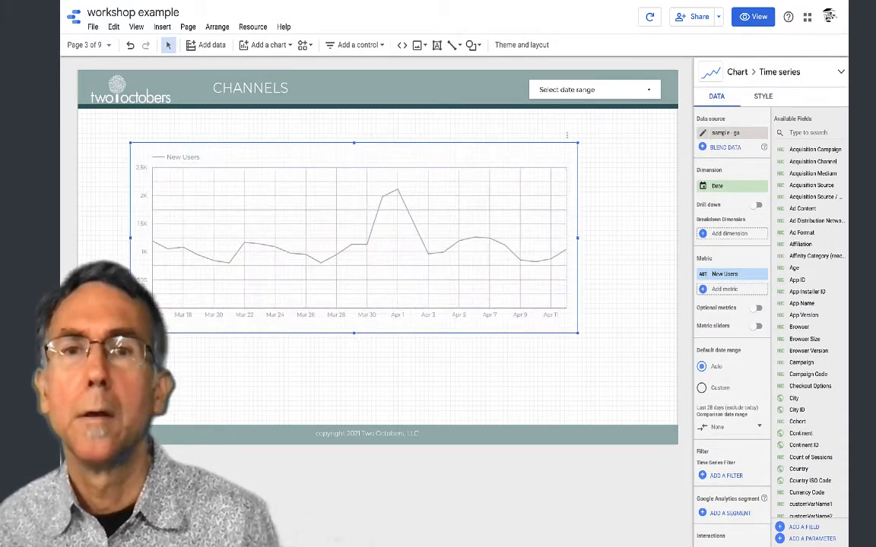
# Step: Replace the time series chart's metric with Sessions and extend the chart's lower-right corner outward
pyautogui.click(727, 275)
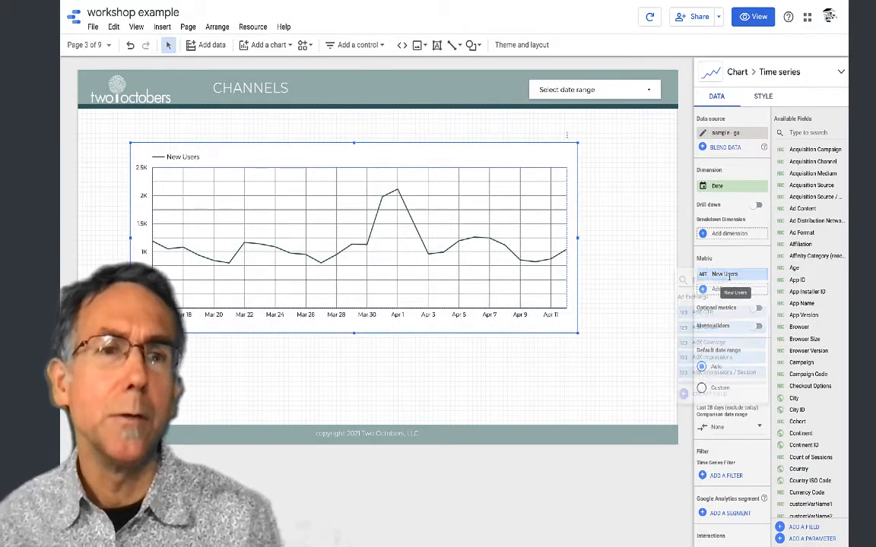
pyautogui.write('Se')
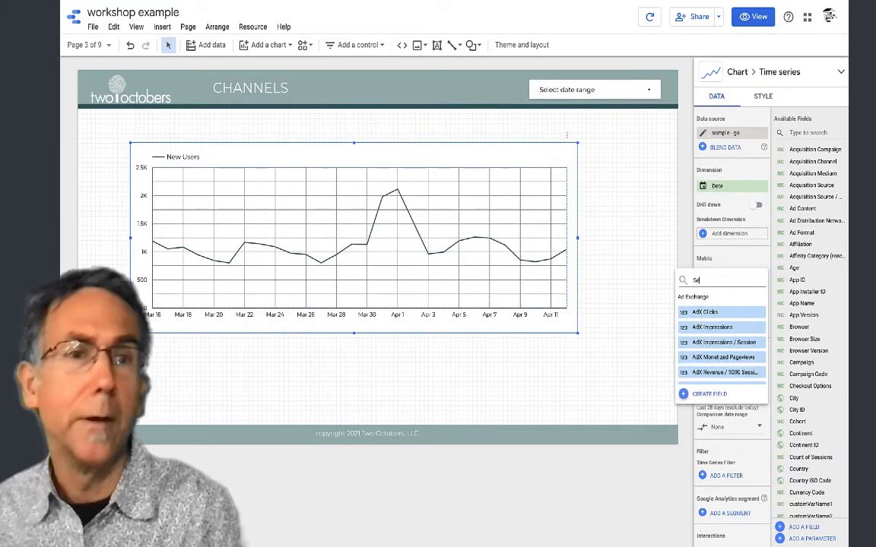
pyautogui.write('ssion')
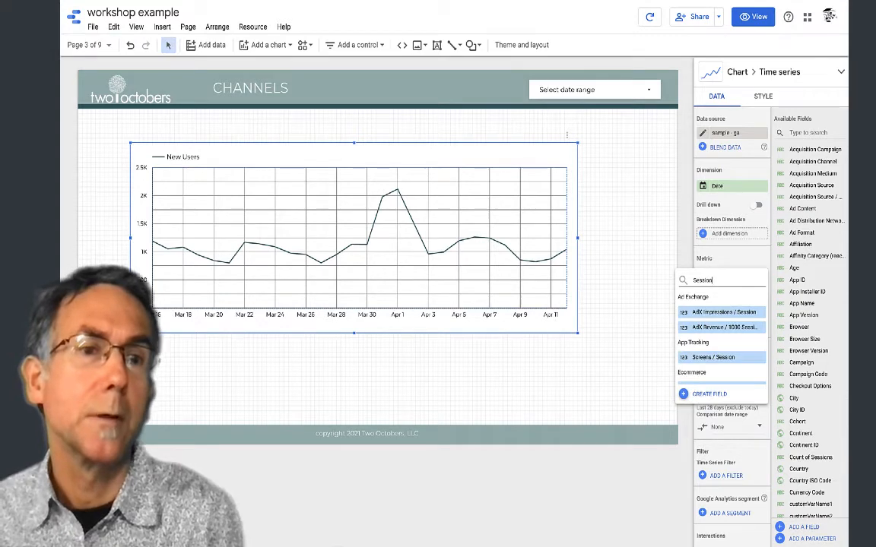
pyautogui.write('s')
pyautogui.scroll(-5, 722, 342)
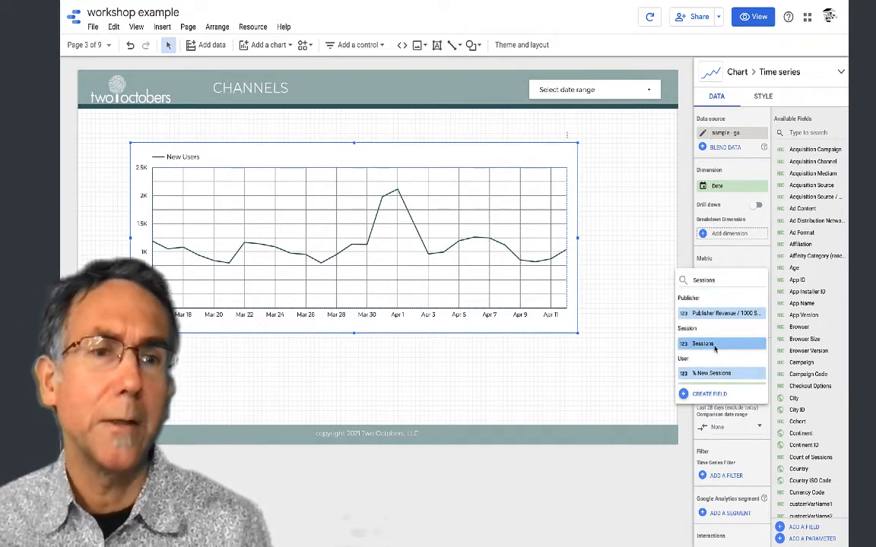
pyautogui.click(714, 350)
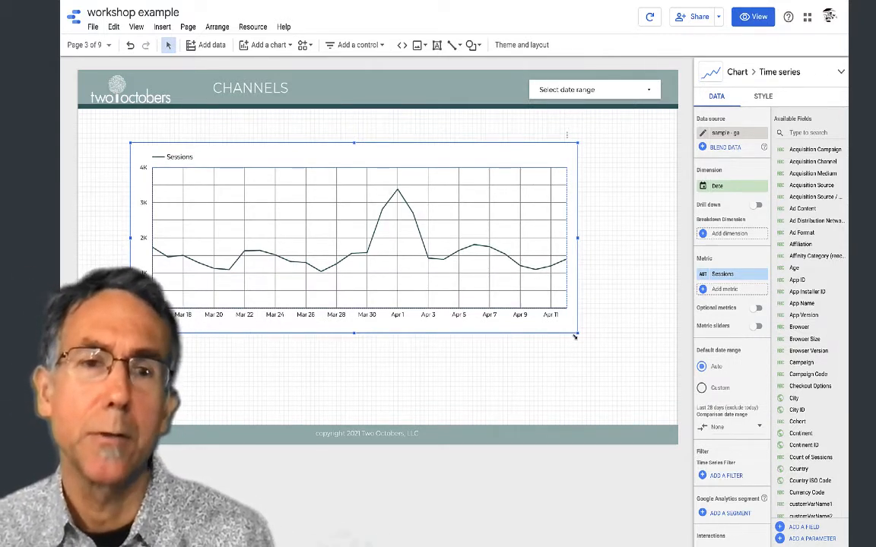
pyautogui.moveTo(577, 332); pyautogui.dragTo(610, 356)
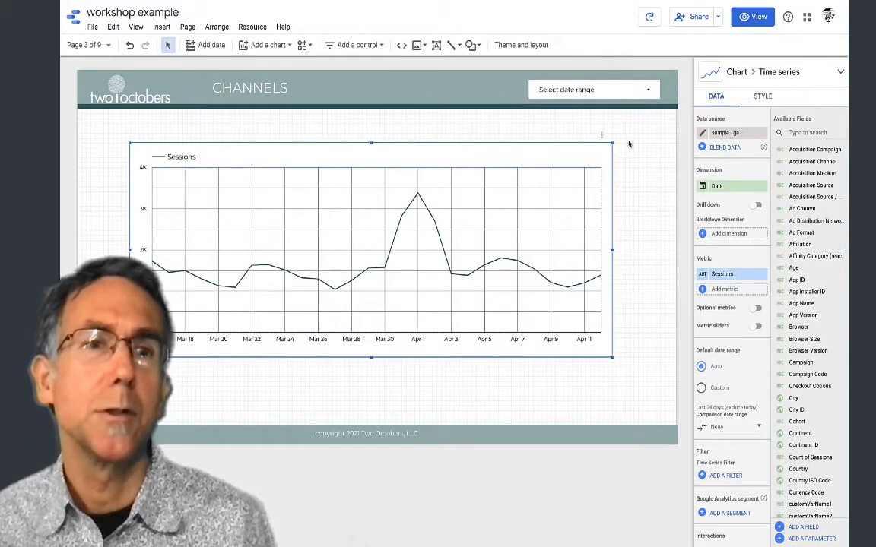
# Step: Add Default Channel Grouping as the chart's breakdown dimension and shift the chart slightly up and to the right
pyautogui.click(732, 235)
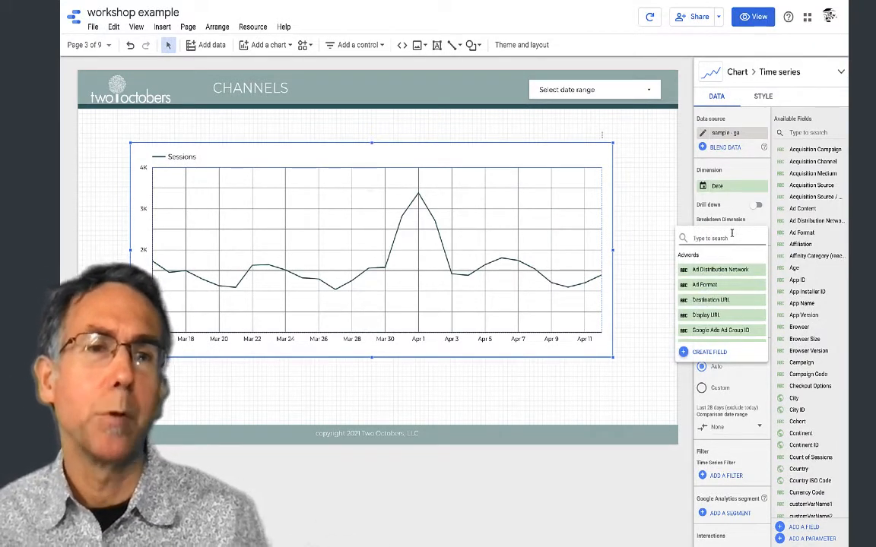
pyautogui.write('C')
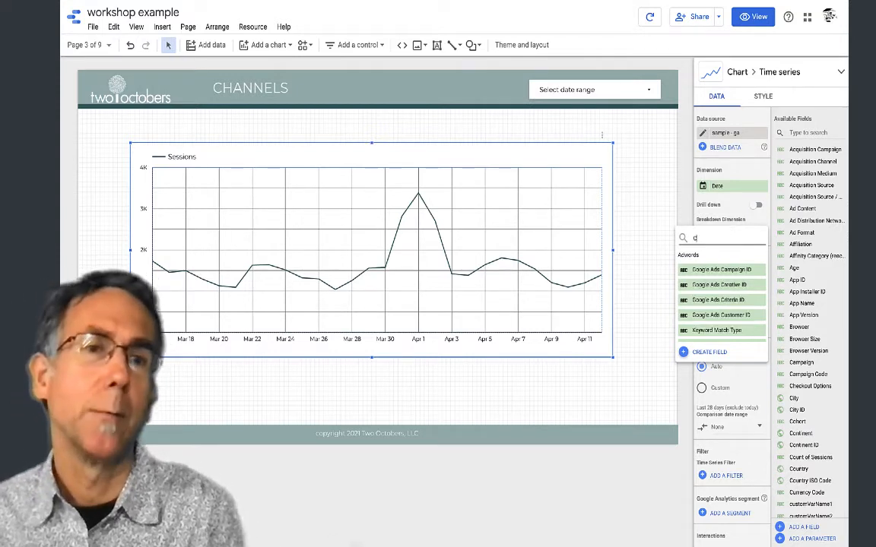
pyautogui.write('han')
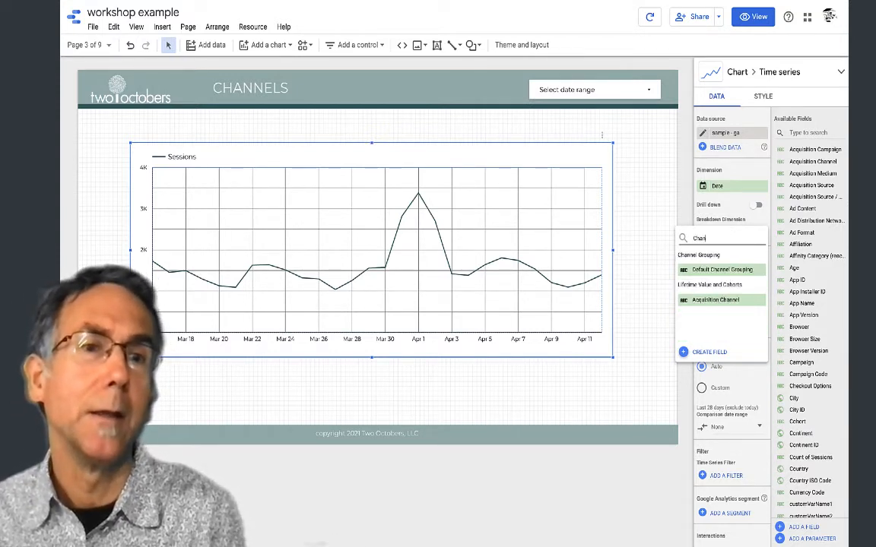
pyautogui.write('n')
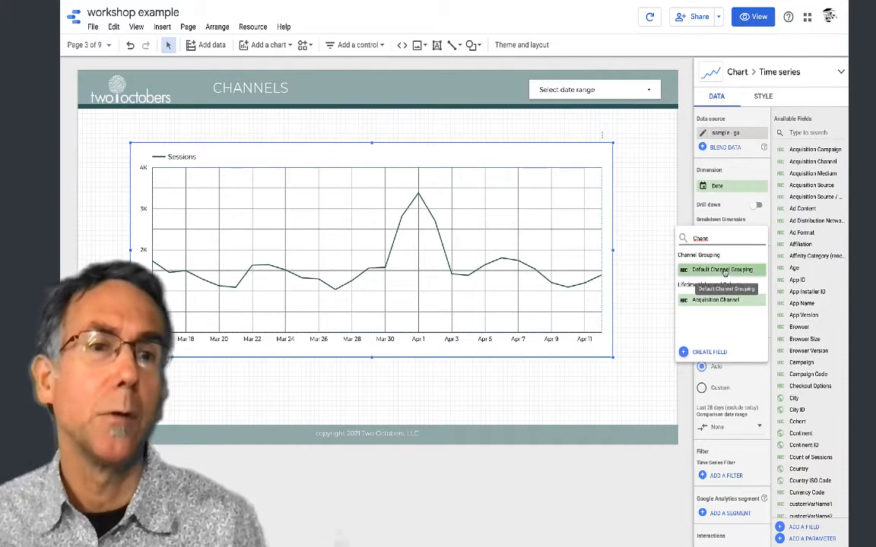
pyautogui.click(718, 270)
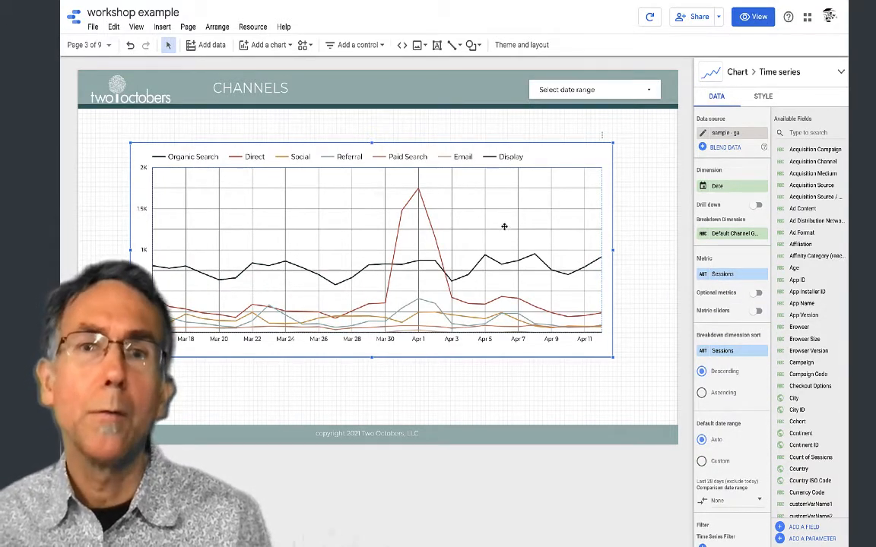
pyautogui.moveTo(504, 225); pyautogui.dragTo(515, 216)
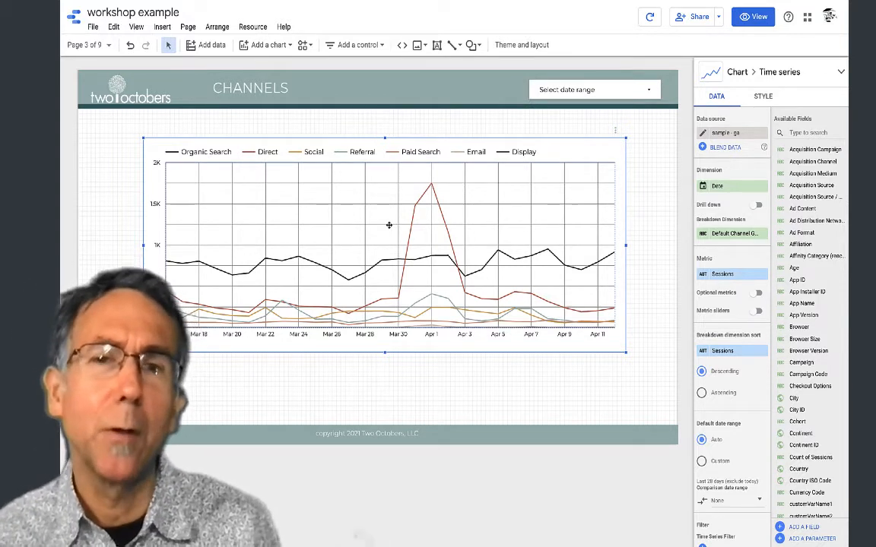
# Step: Convert the time series to a column chart and replace its Date dimension with Default Channel Grouping
pyautogui.click(763, 97)
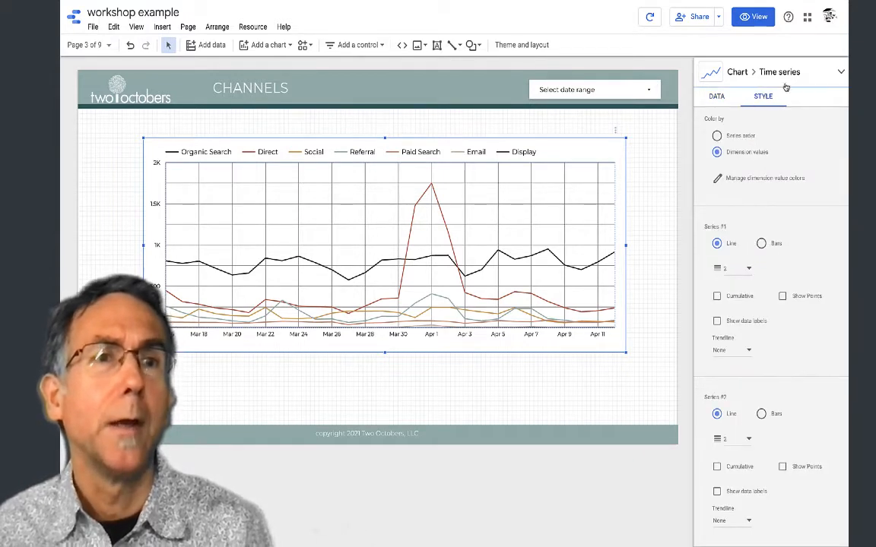
pyautogui.click(839, 74)
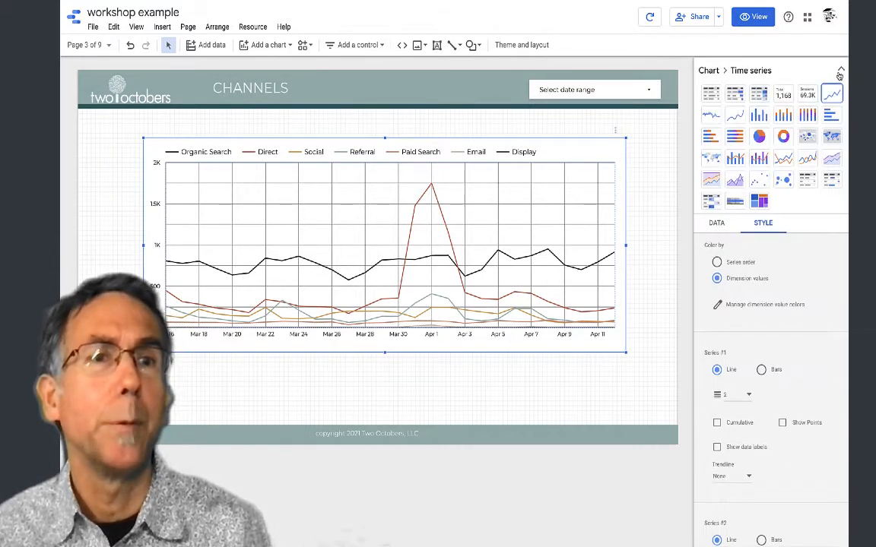
pyautogui.click(757, 115)
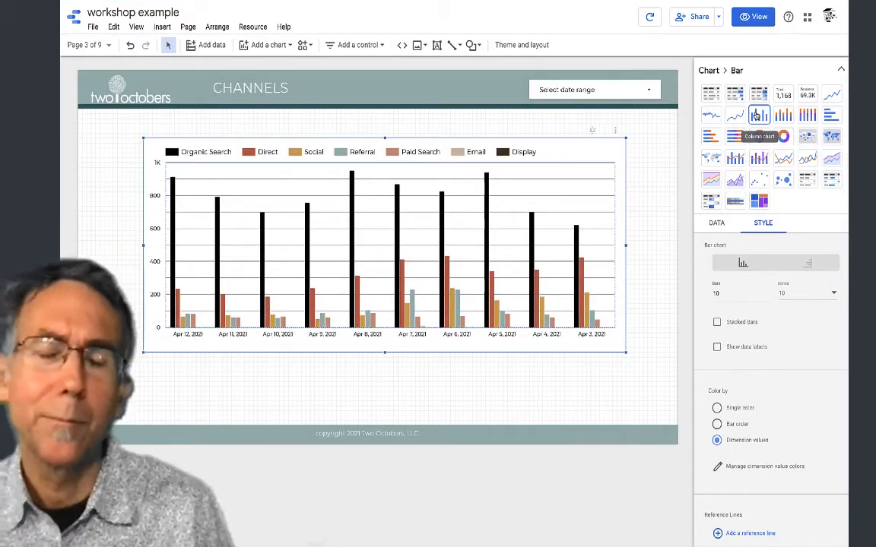
pyautogui.click(714, 224)
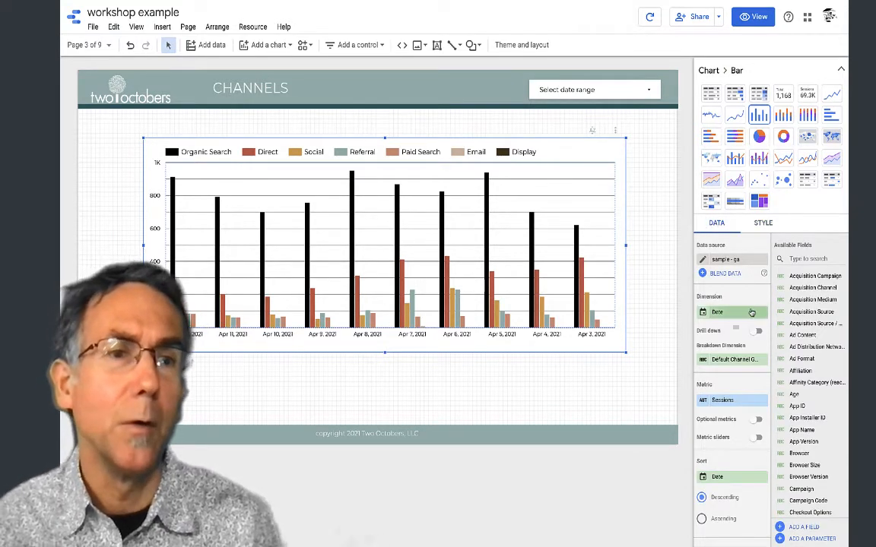
pyautogui.moveTo(733, 359); pyautogui.dragTo(732, 313)
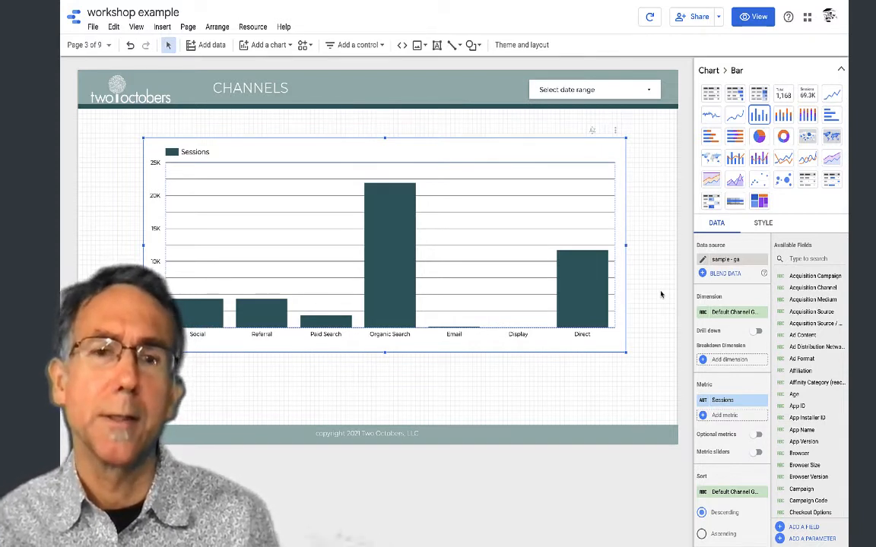
pyautogui.click(162, 27)
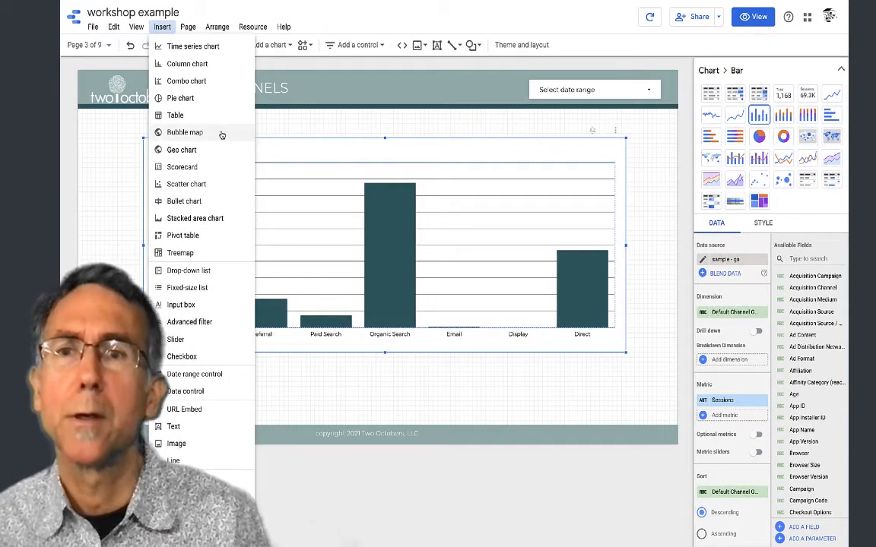
pyautogui.click(184, 101)
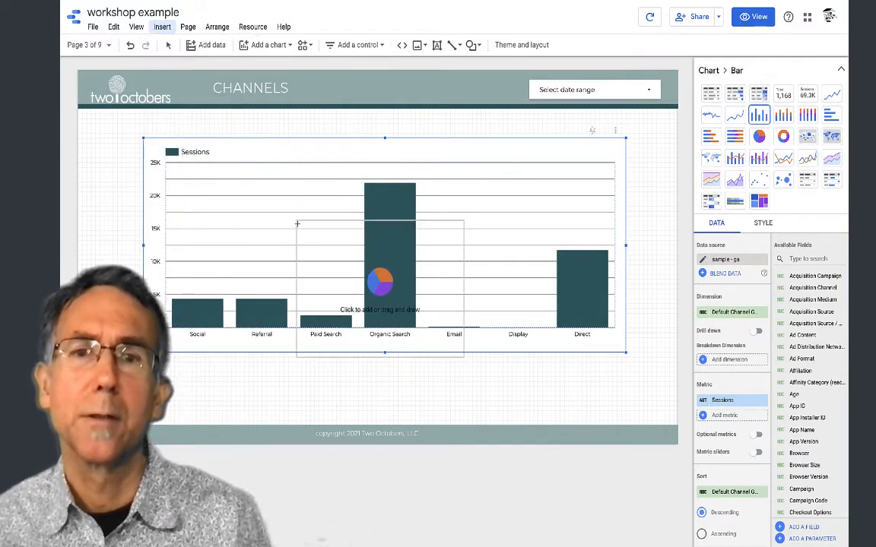
pyautogui.press('Escape')
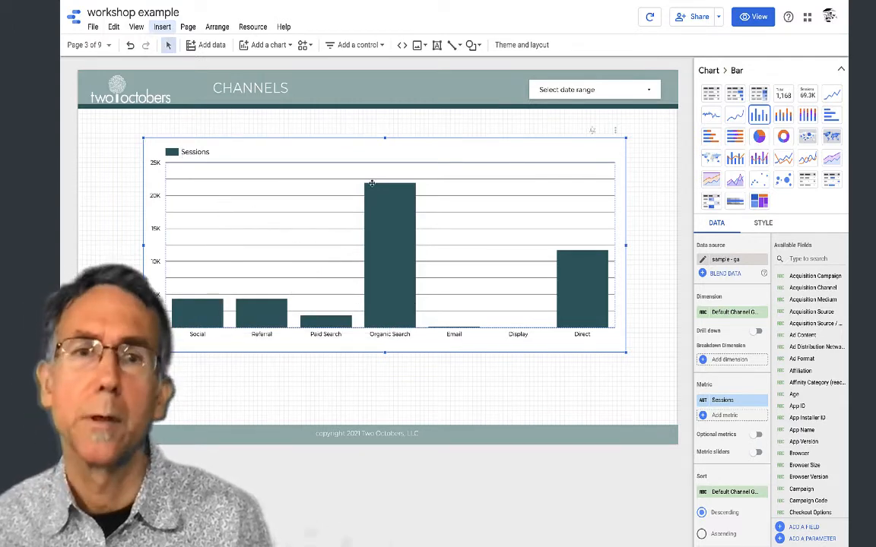
# Step: Change the column chart to a pie and finally a donut chart, and shift it slightly down and to the right
pyautogui.click(759, 137)
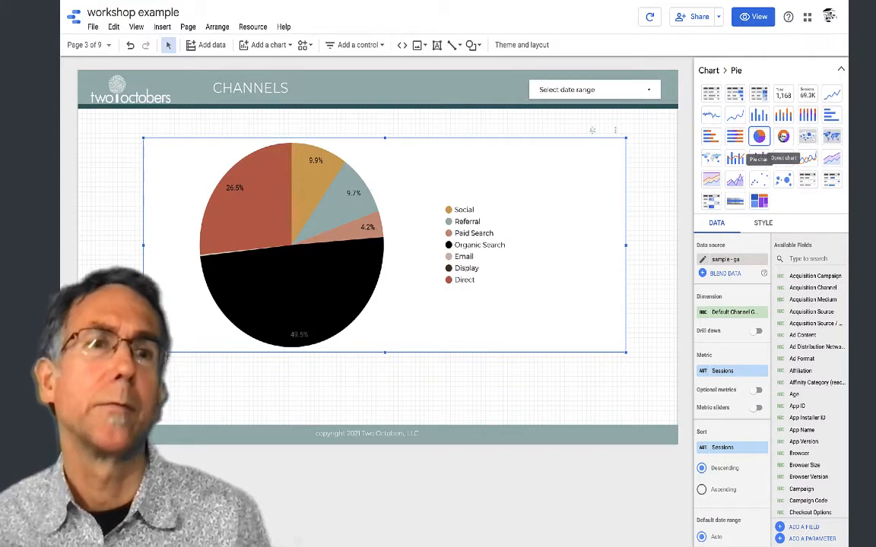
pyautogui.click(783, 137)
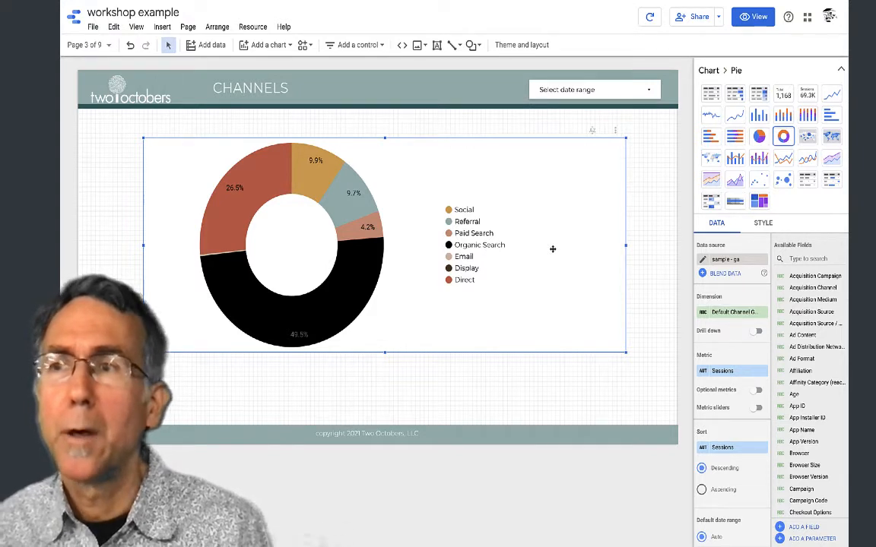
pyautogui.moveTo(520, 246); pyautogui.dragTo(534, 257)
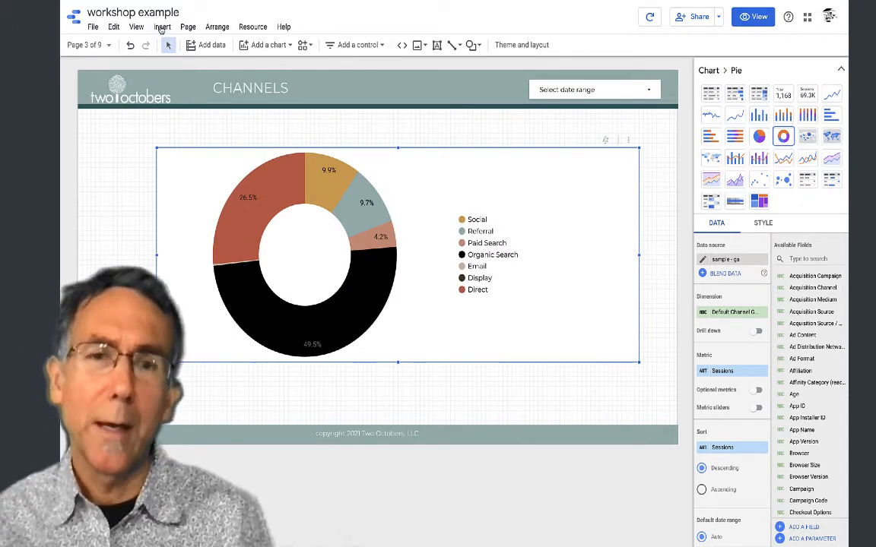
# Step: Insert a scorecard in the upper-left of the page and narrow the donut chart from its left edge to make room
pyautogui.click(161, 28)
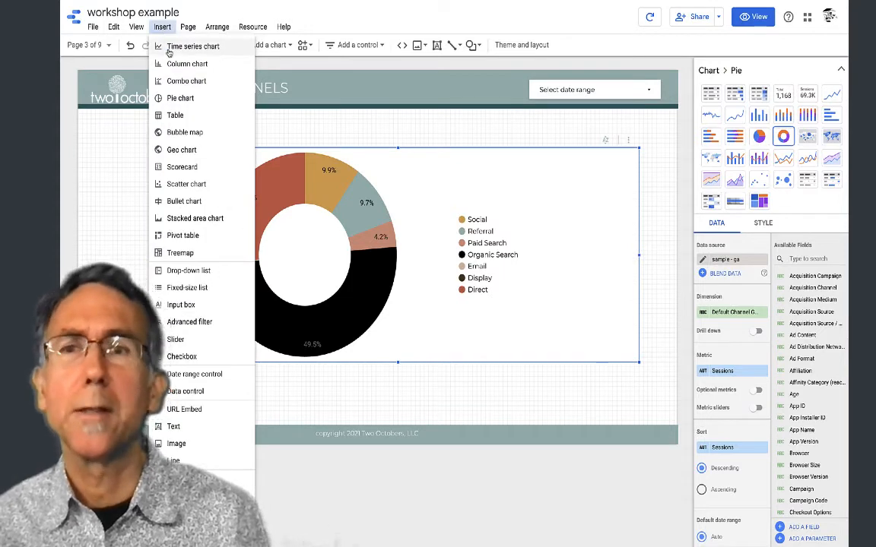
pyautogui.click(176, 167)
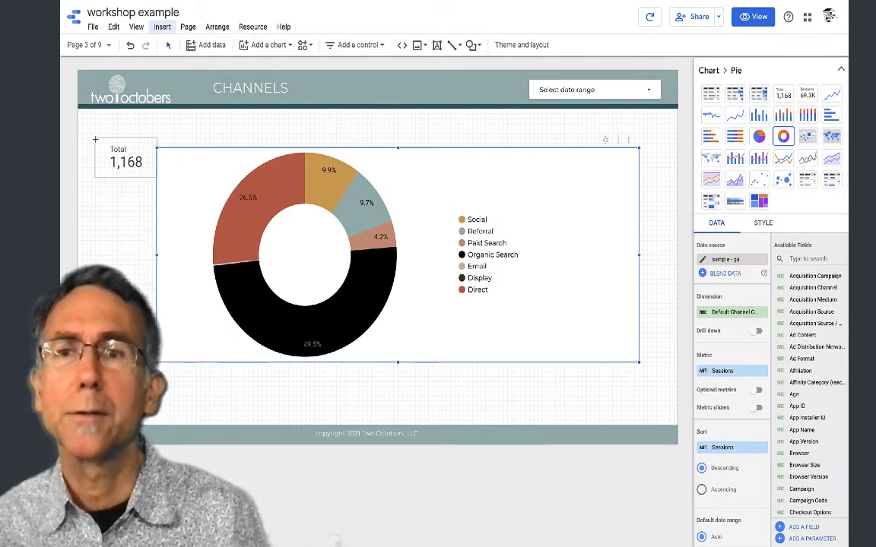
pyautogui.moveTo(95, 138); pyautogui.dragTo(156, 173)
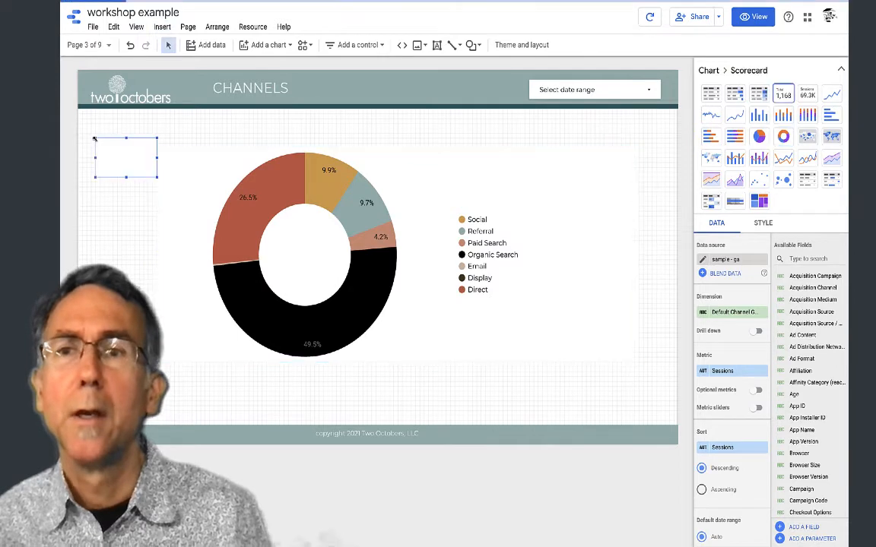
pyautogui.click(176, 232)
pyautogui.moveTo(157, 256); pyautogui.dragTo(182, 256)
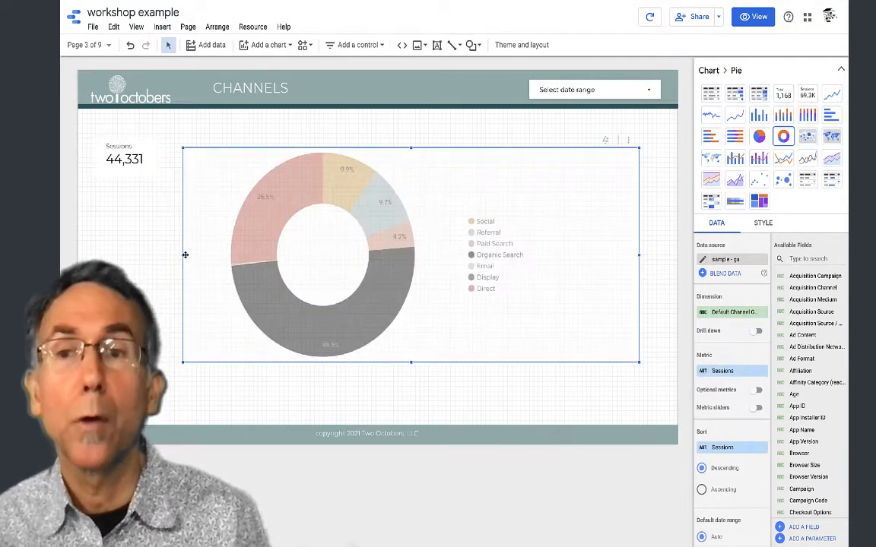
# Step: Set the Sessions scorecard's comparison date range to Previous period and extend its lower edge slightly
pyautogui.click(132, 158)
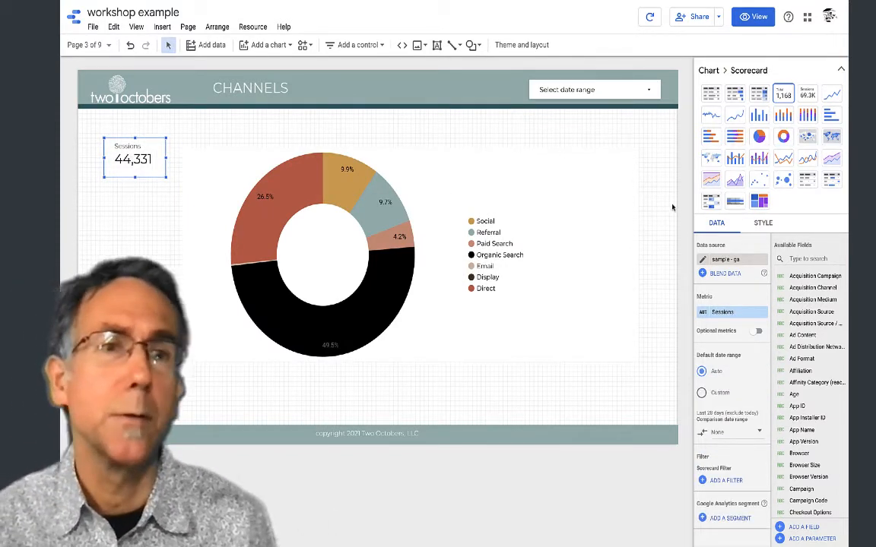
pyautogui.click(841, 70)
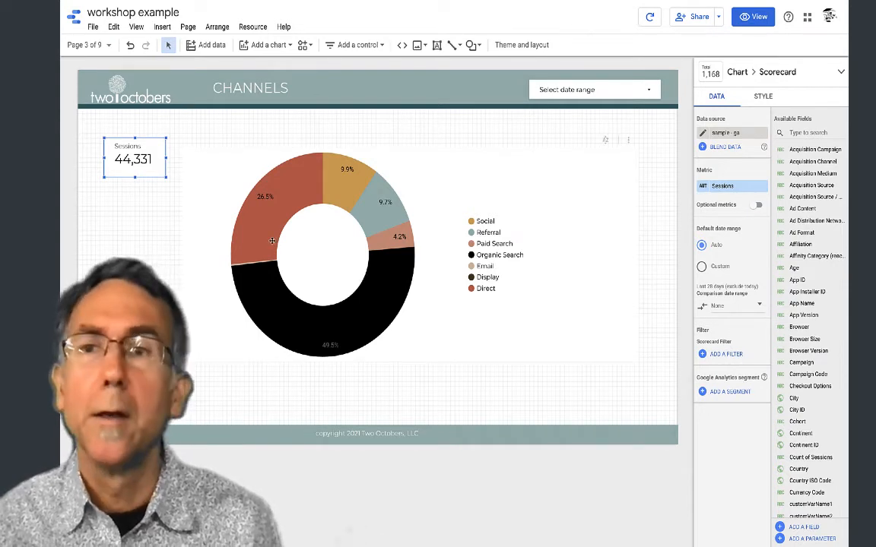
pyautogui.click(759, 305)
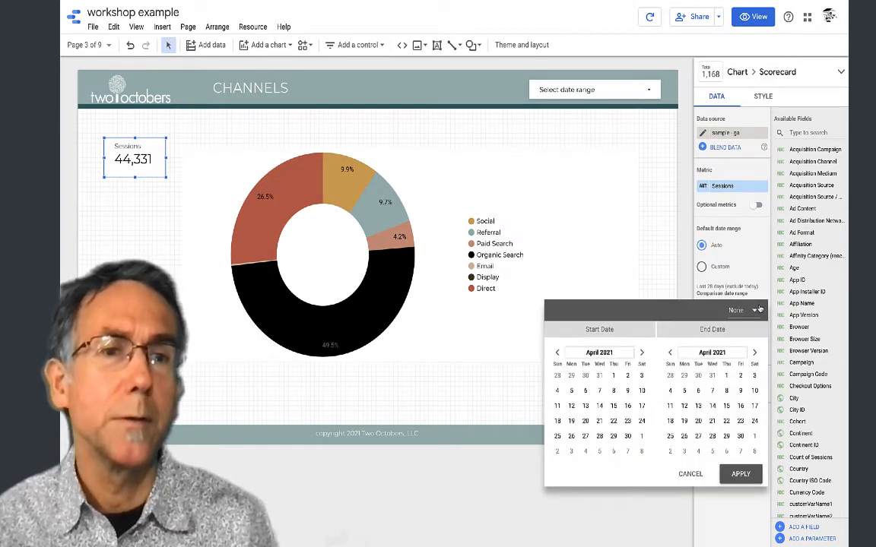
pyautogui.click(757, 310)
pyautogui.click(748, 260)
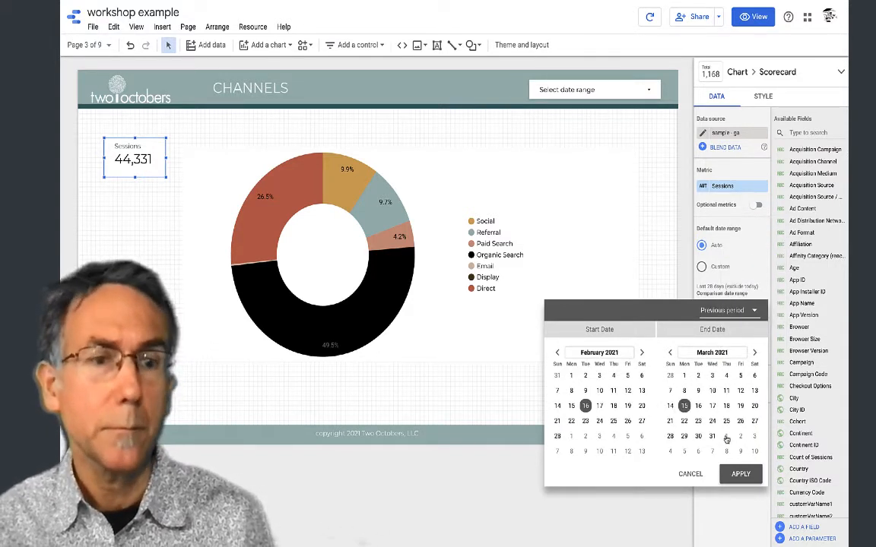
pyautogui.click(738, 474)
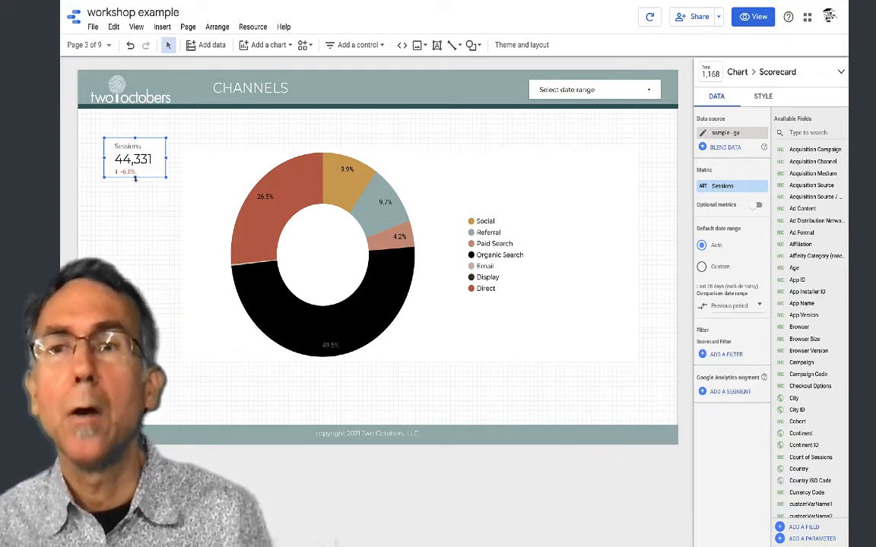
pyautogui.moveTo(135, 178)
pyautogui.mouseDown()
pyautogui.moveTo(134, 193)
pyautogui.moveTo(134, 182)
pyautogui.mouseUp()
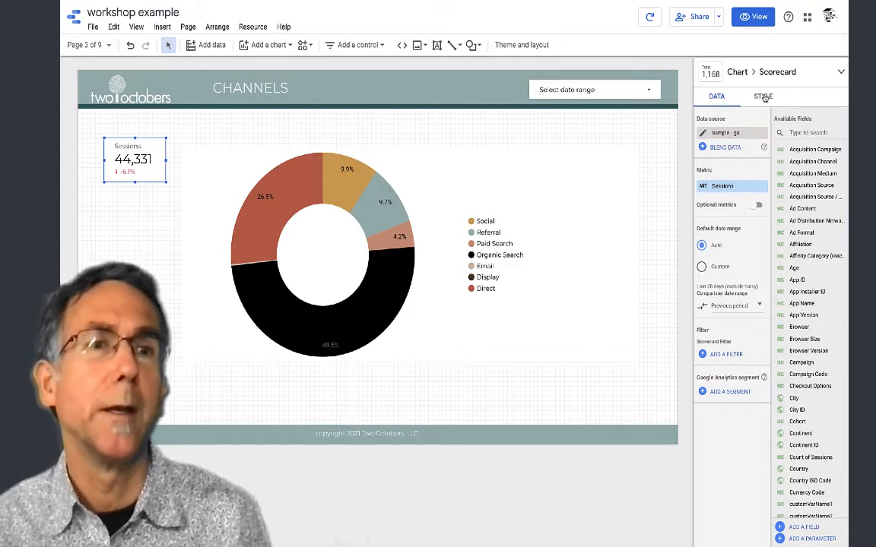
# Step: Center-align the Sessions scorecard's metric name, metric value and comparison
pyautogui.click(763, 97)
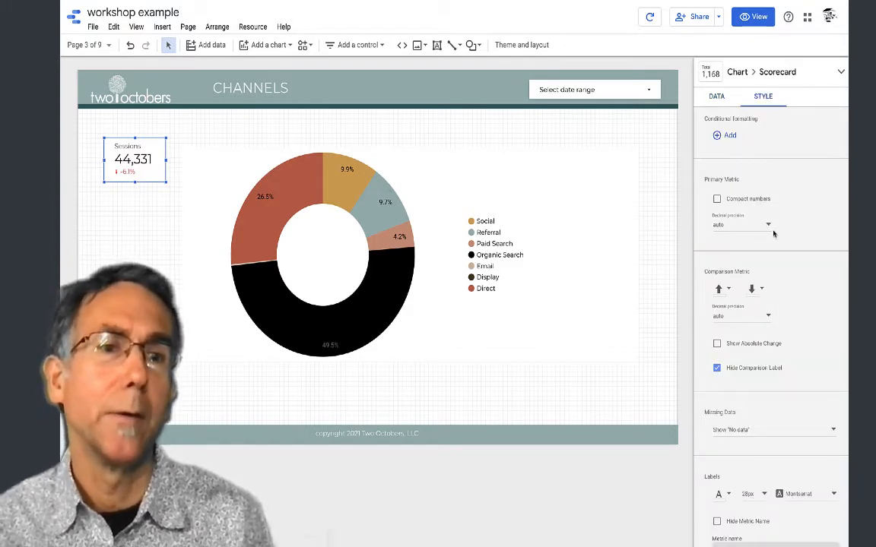
pyautogui.scroll(-2, 773, 228)
pyautogui.scroll(-3, 773, 234)
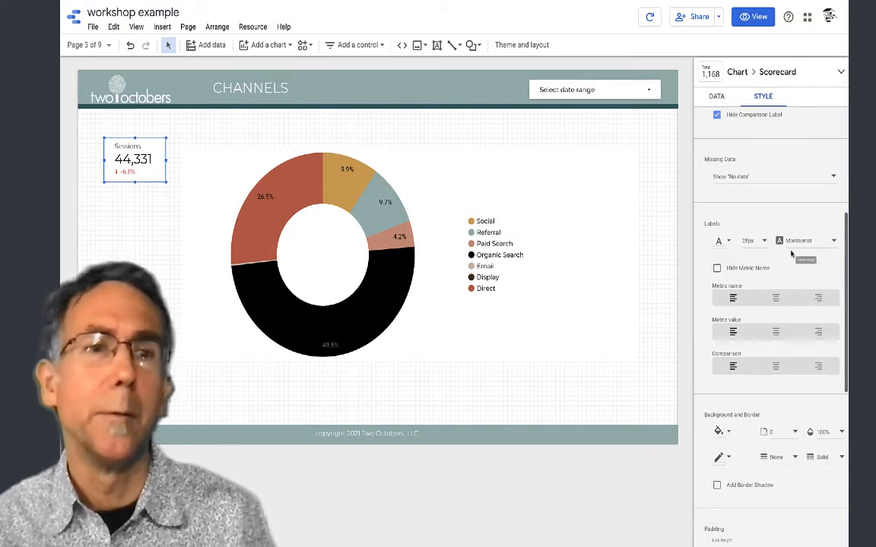
pyautogui.click(776, 298)
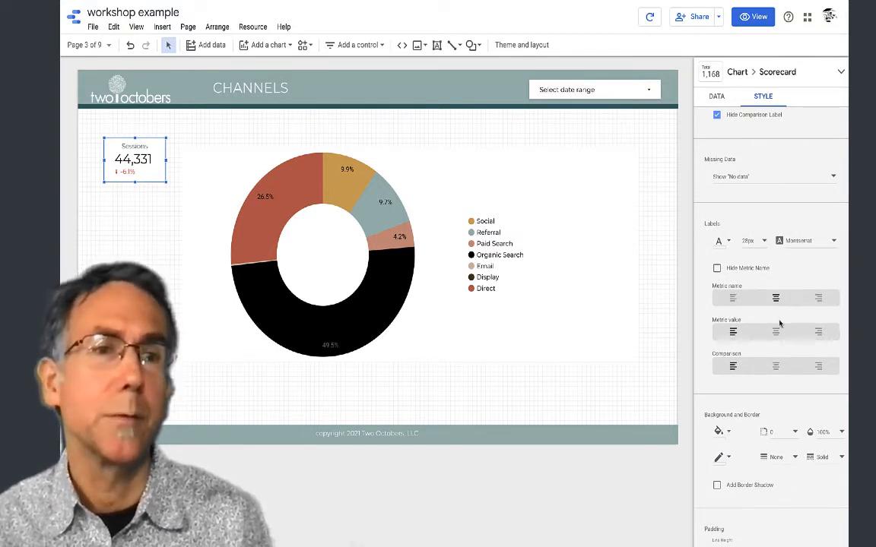
pyautogui.click(776, 332)
pyautogui.click(776, 366)
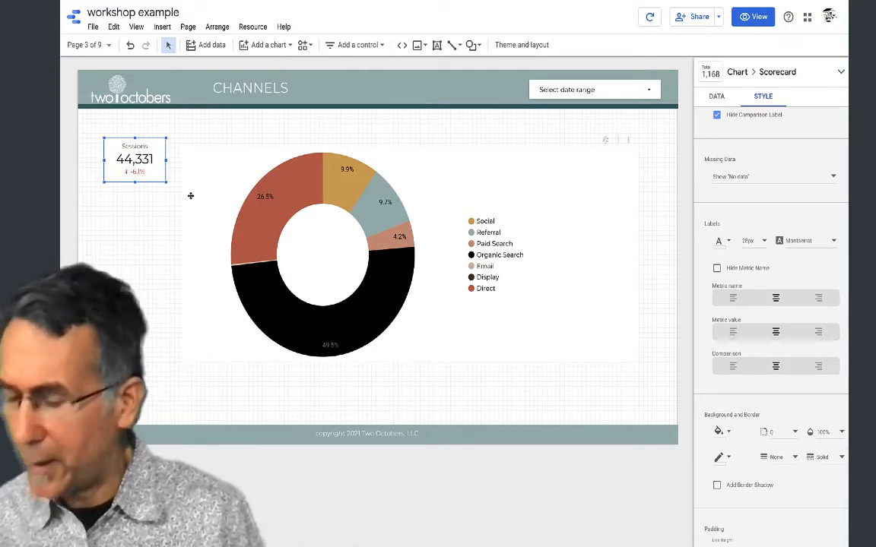
# Step: Paste two copies of the Sessions scorecard and stack them in a column below the original
pyautogui.hotkey('ctrl', 'v')
pyautogui.moveTo(146, 173); pyautogui.dragTo(142, 275)
pyautogui.hotkey('ctrl', 'v')
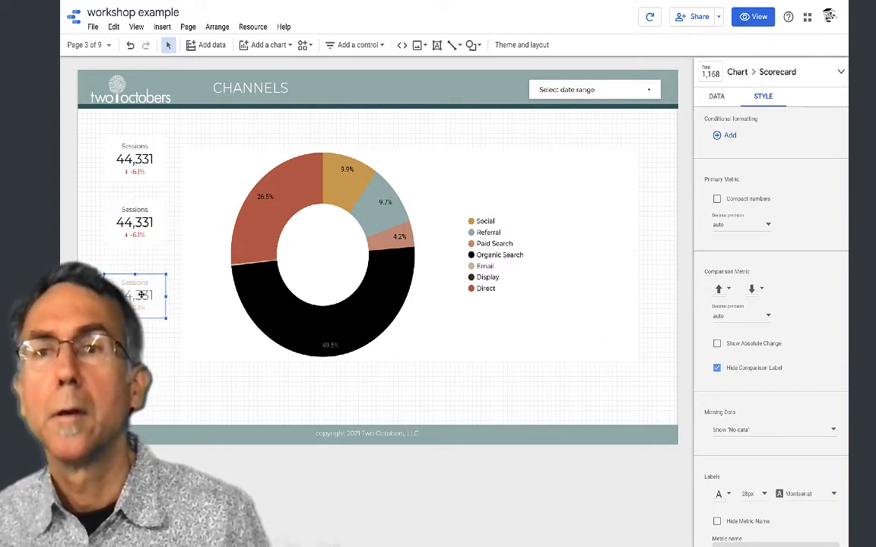
# Step: Replace the middle scorecard's metric with Goal Conversion Rate, then widen and shift it slightly so its name fits
pyautogui.hotkey('ctrl', 'z')
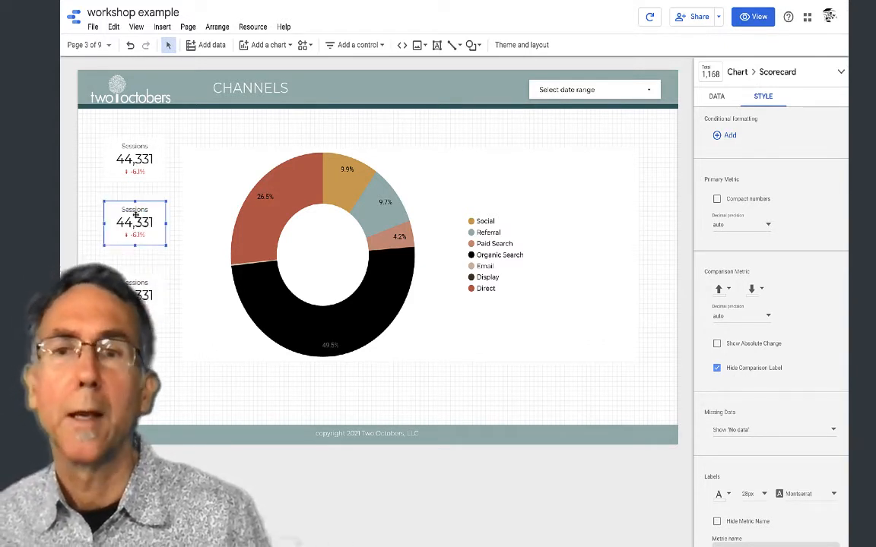
pyautogui.click(716, 96)
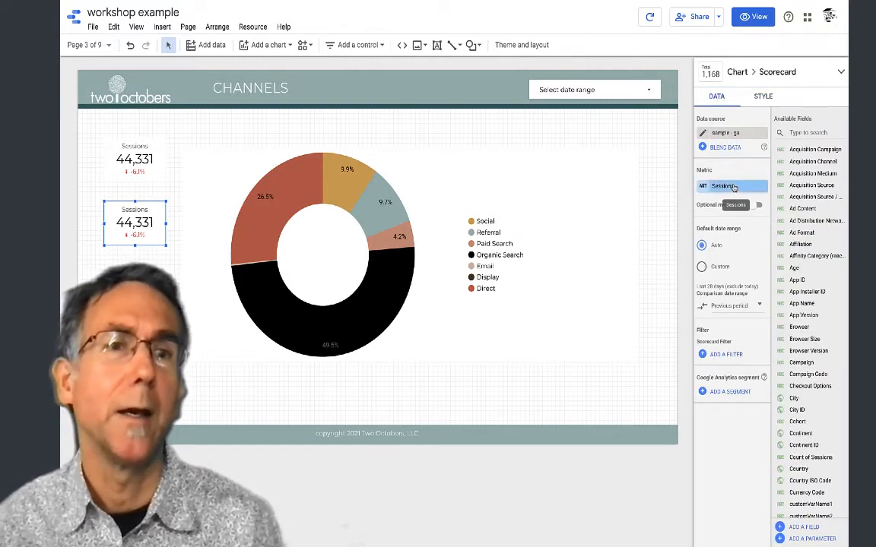
pyautogui.click(733, 186)
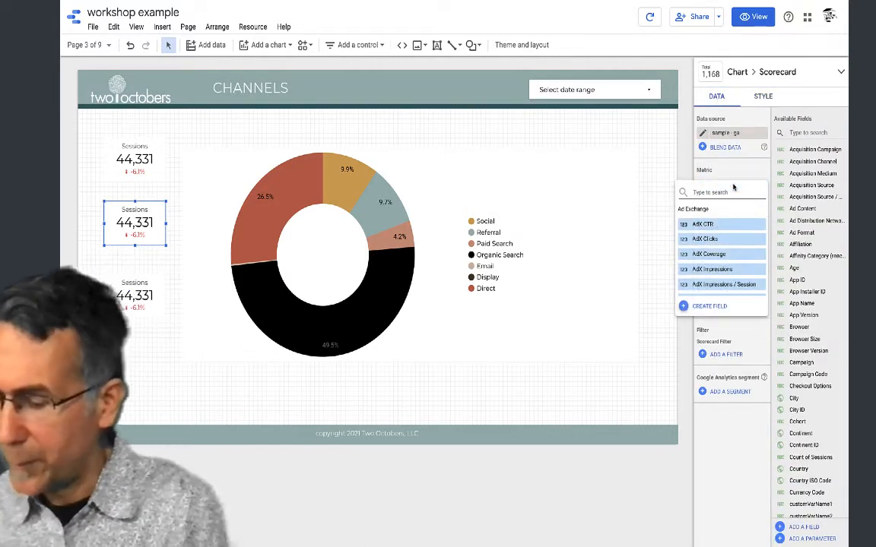
pyautogui.write('Goal')
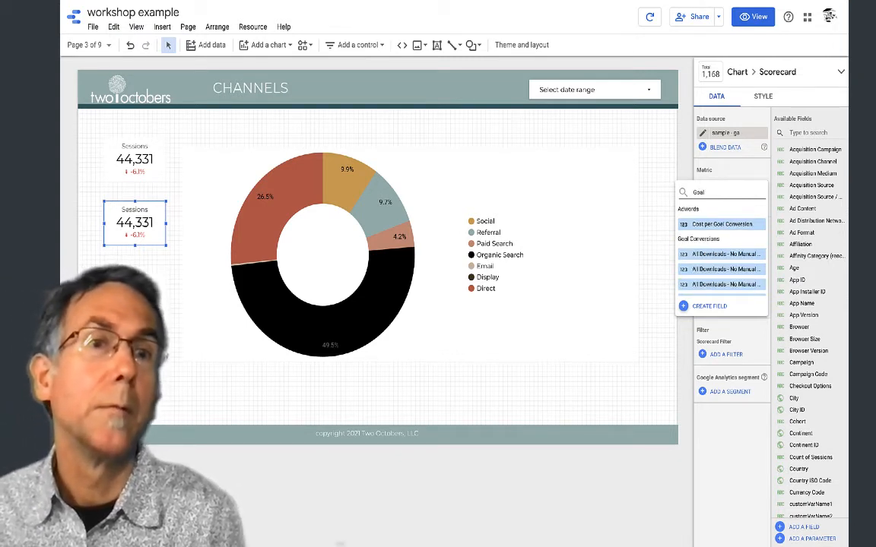
pyautogui.write(' Con')
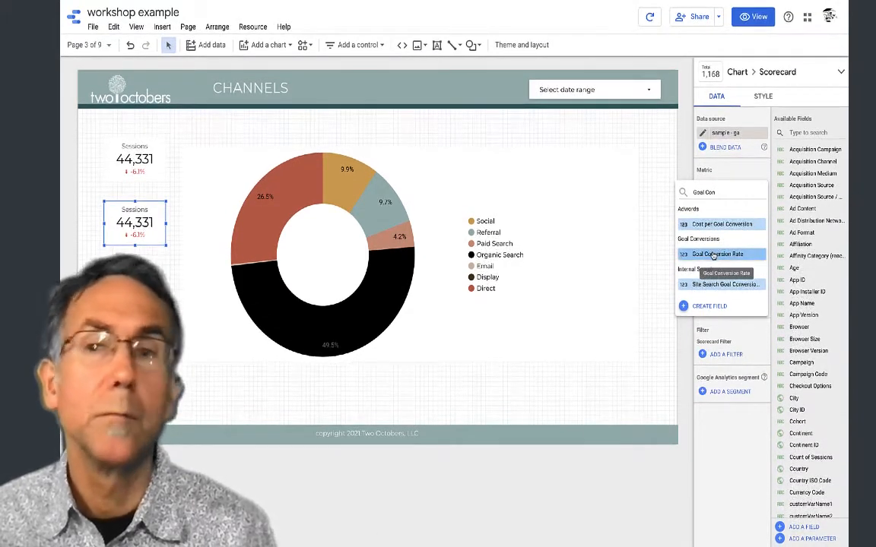
pyautogui.click(713, 255)
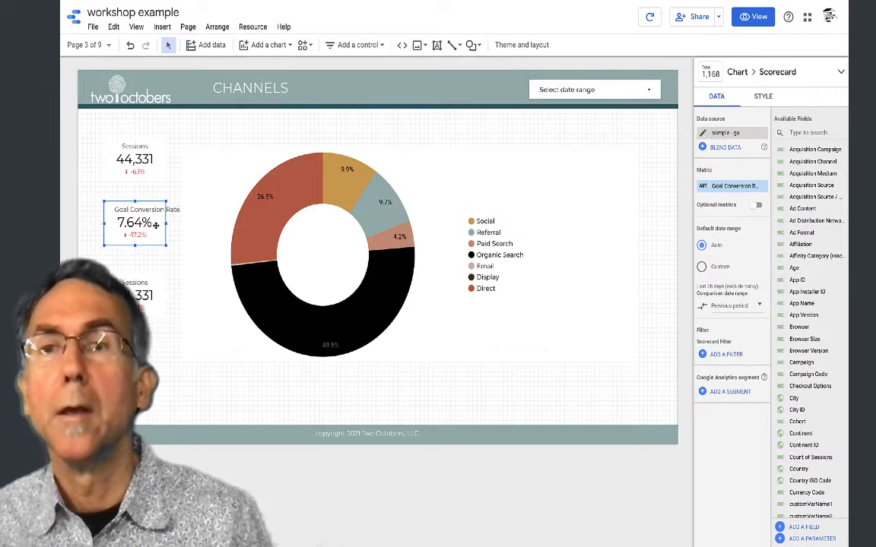
pyautogui.moveTo(164, 223); pyautogui.dragTo(140, 222)
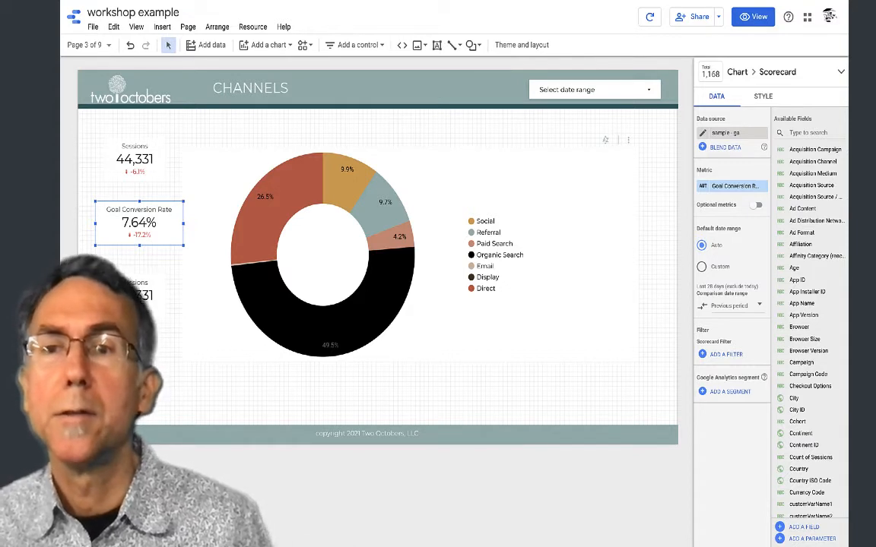
# Step: Replace the lowest scorecard's Sessions metric with Bounce Rate
pyautogui.click(137, 293)
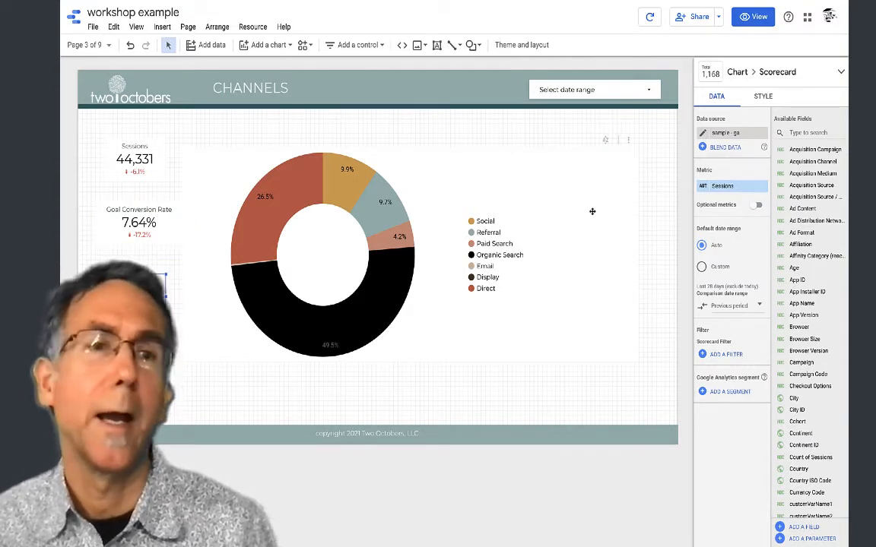
pyautogui.click(722, 186)
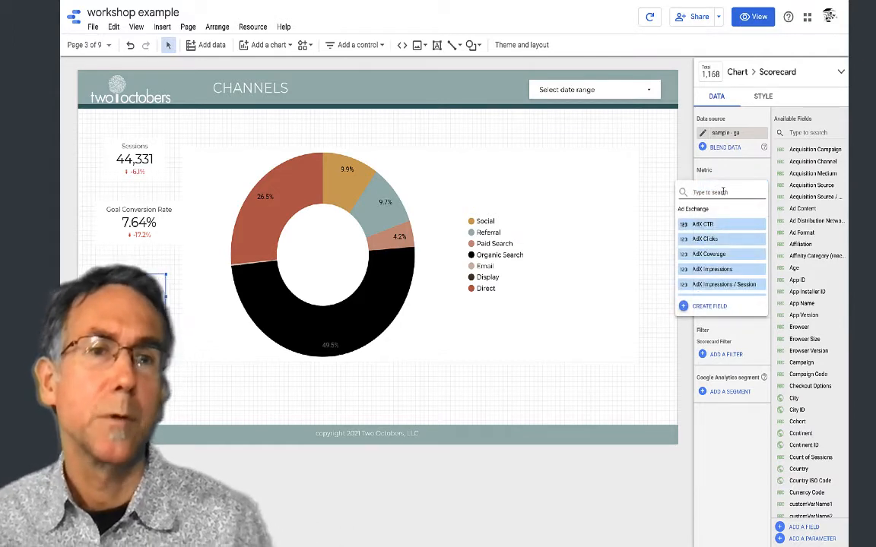
pyautogui.write('Boun')
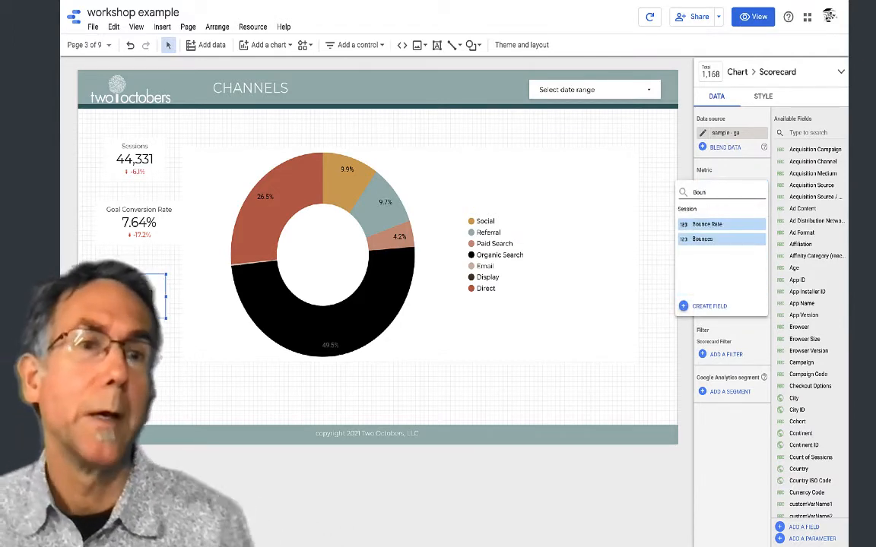
pyautogui.click(705, 224)
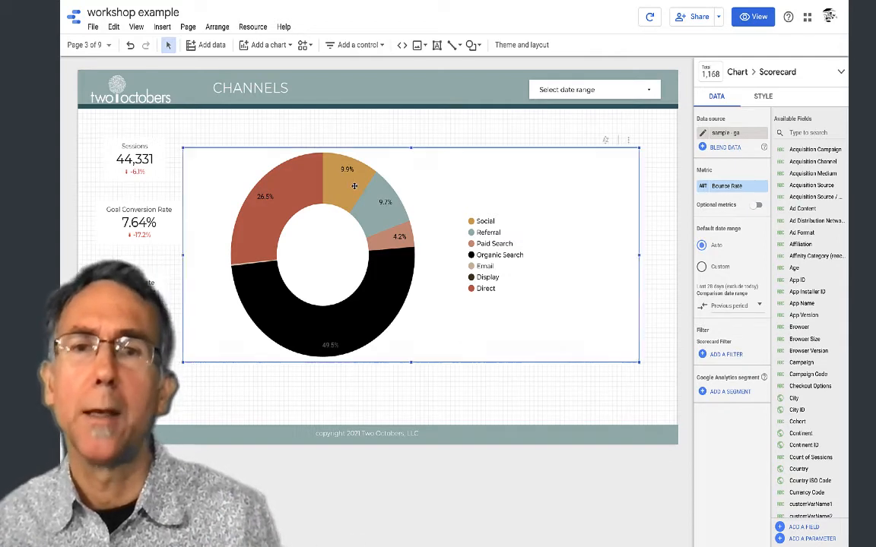
# Step: Convert the donut chart to an area chart and move it up toward the page header
pyautogui.moveTo(355, 185); pyautogui.dragTo(355, 164)
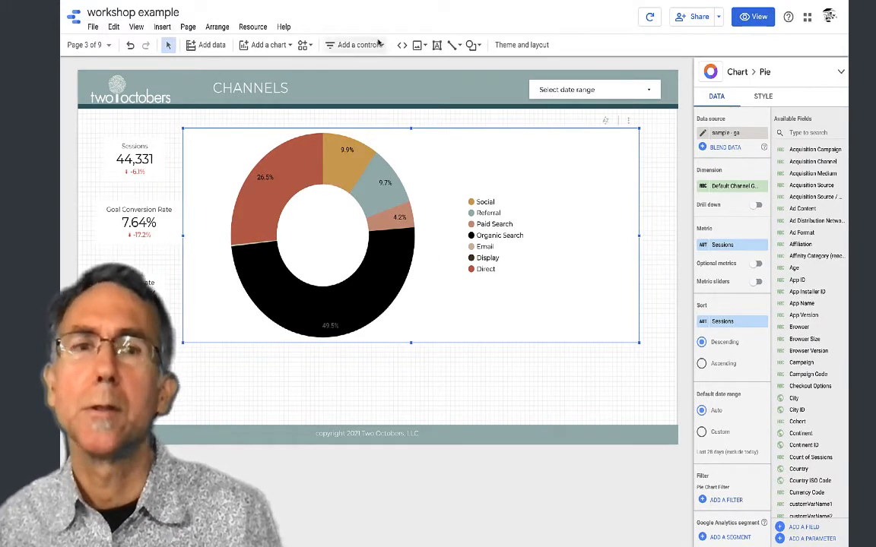
pyautogui.click(841, 71)
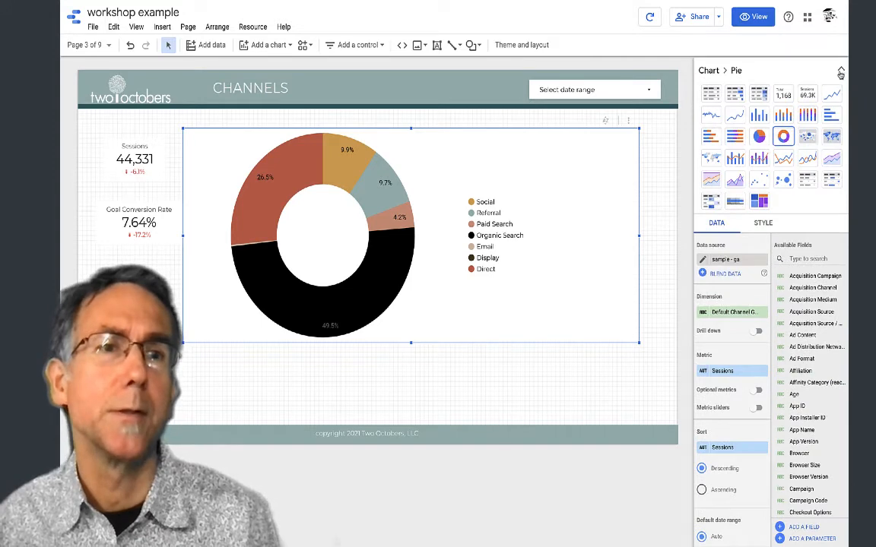
pyautogui.click(832, 160)
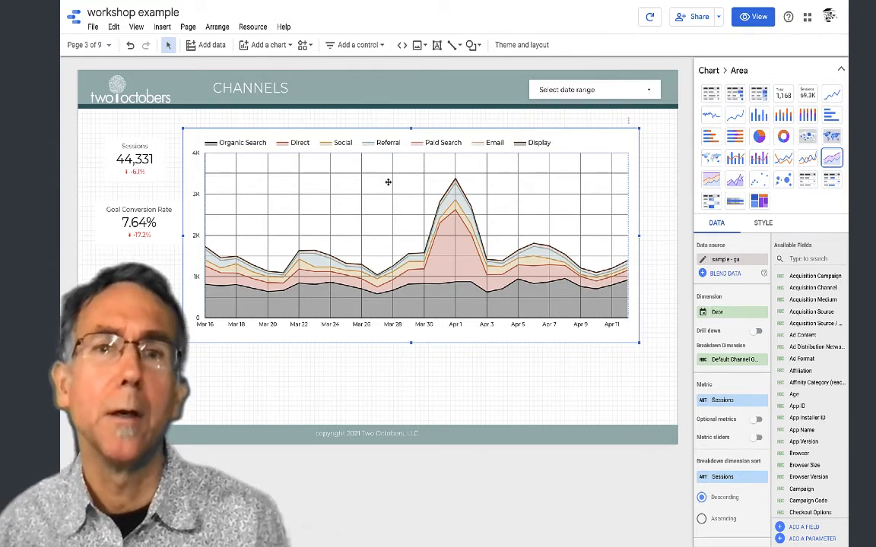
pyautogui.moveTo(388, 182); pyautogui.dragTo(388, 178)
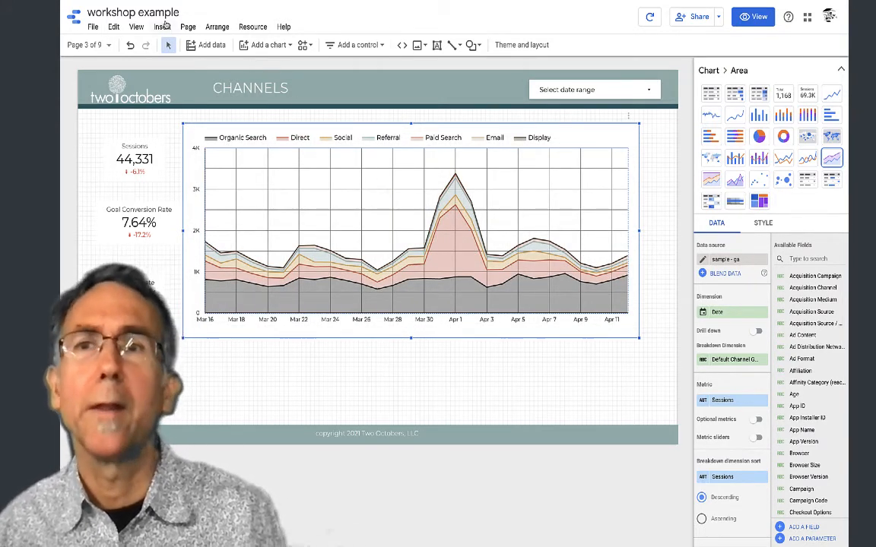
# Step: Insert a table of sessions by default channel grouping and place it in the lower-right of the report page
pyautogui.click(163, 26)
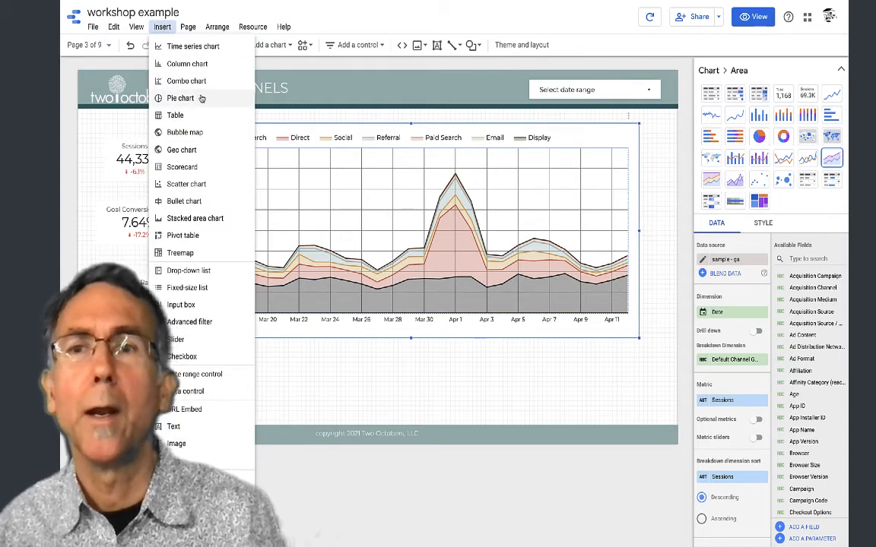
pyautogui.click(173, 114)
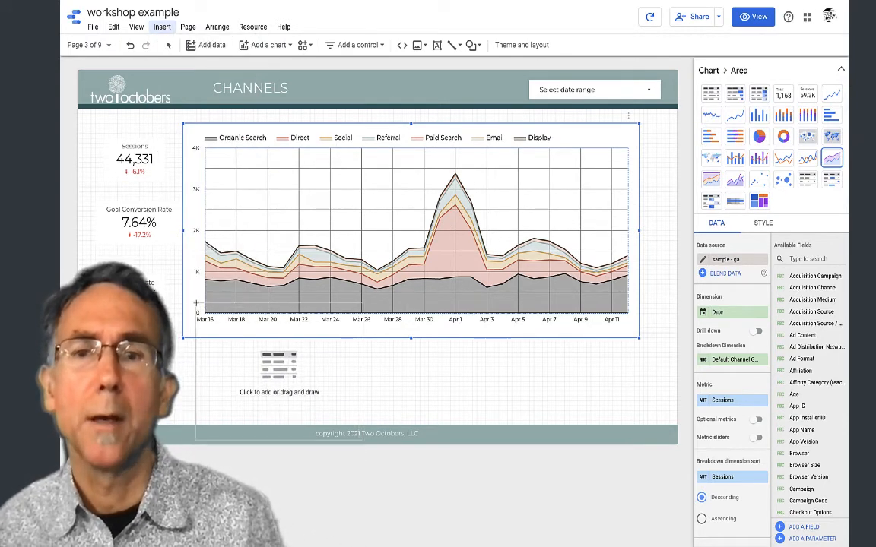
pyautogui.click(200, 299)
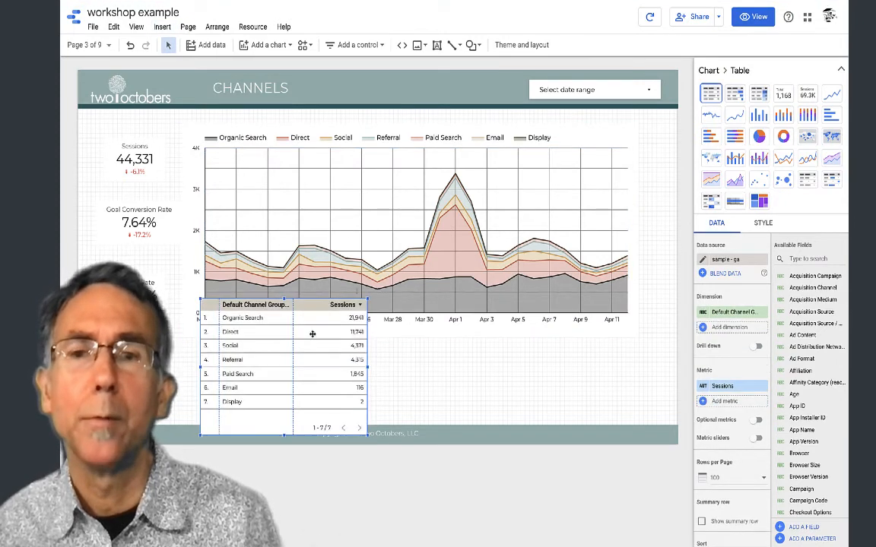
pyautogui.moveTo(297, 350); pyautogui.dragTo(585, 331)
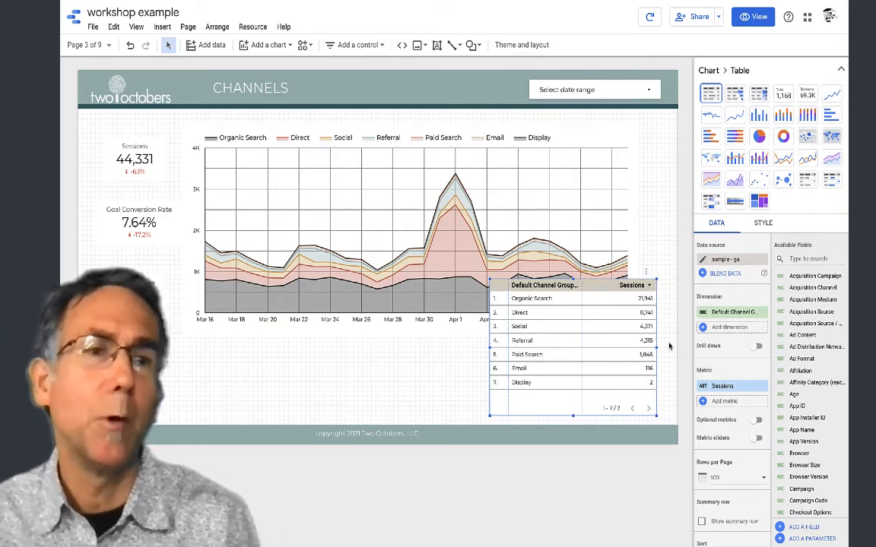
pyautogui.click(841, 70)
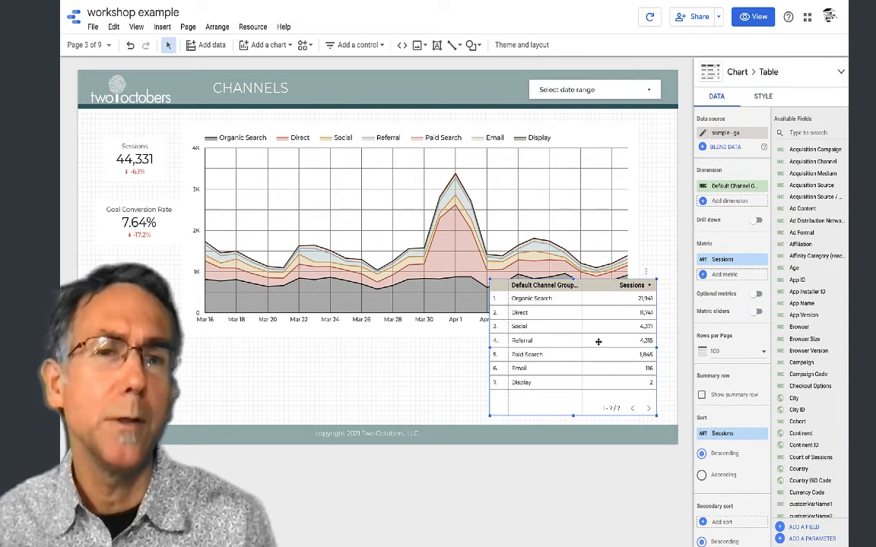
# Step: Narrow the area chart from its right edge and move the table up to the page's upper-right beside it
pyautogui.click(552, 214)
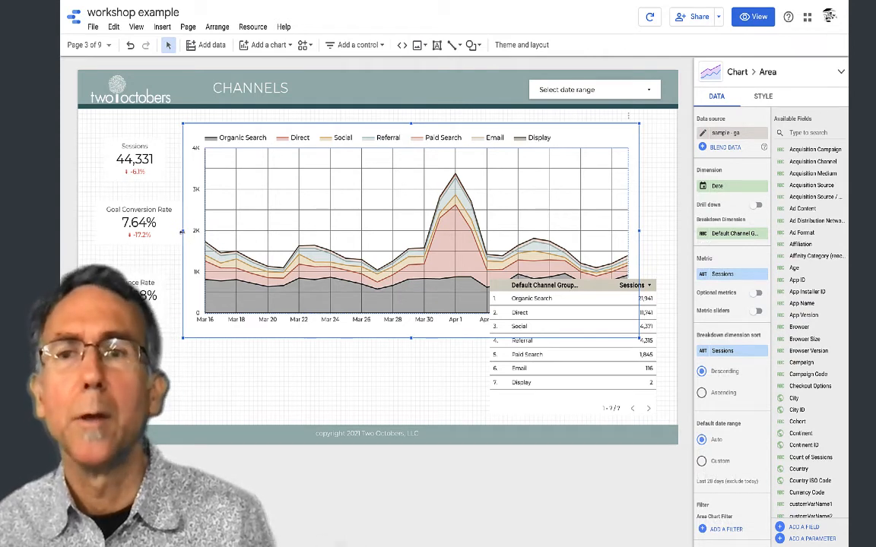
pyautogui.moveTo(639, 232); pyautogui.dragTo(542, 230)
pyautogui.moveTo(595, 339); pyautogui.dragTo(600, 182)
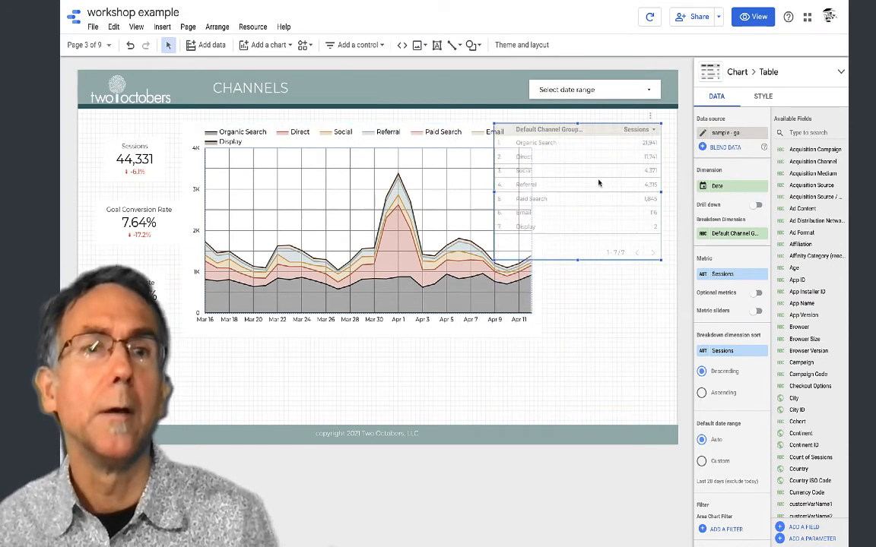
# Step: Hide the row numbers in the default channel grouping table
pyautogui.click(763, 96)
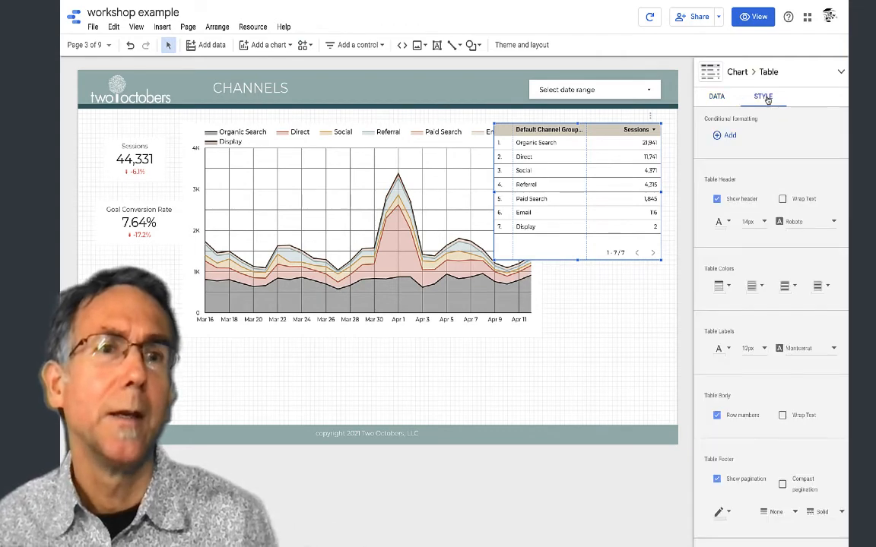
pyautogui.scroll(-1, 772, 266)
pyautogui.scroll(-1, 771, 266)
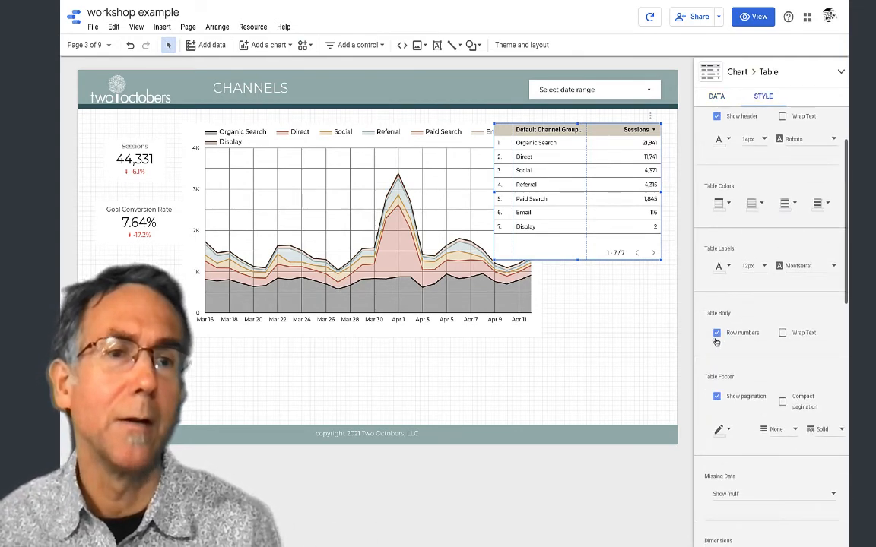
pyautogui.click(716, 332)
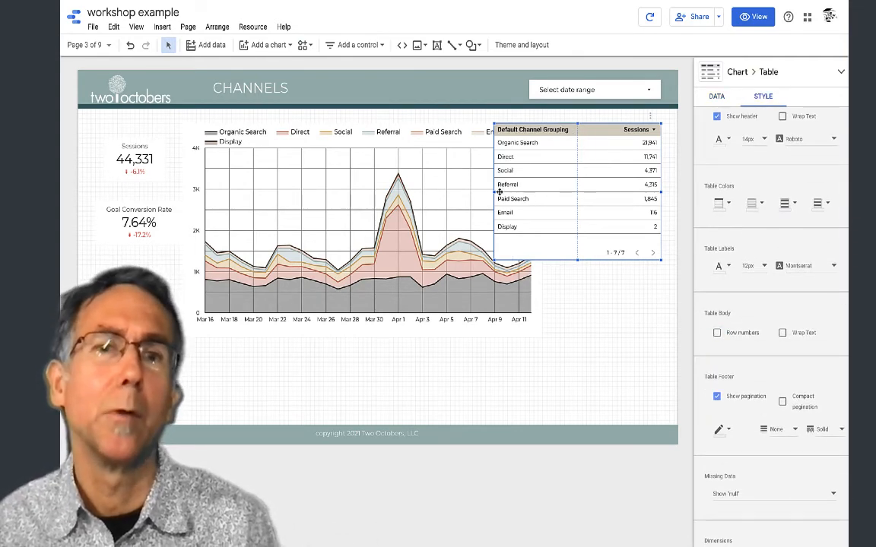
# Step: Narrow the table from its left edge to clear the area chart, and stretch the chart down toward the page footer
pyautogui.moveTo(494, 191); pyautogui.dragTo(546, 189)
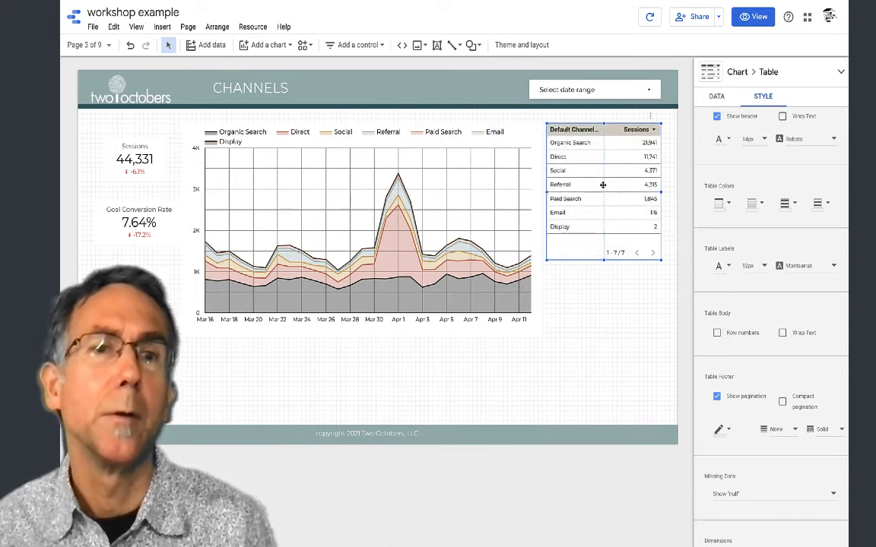
pyautogui.moveTo(605, 184); pyautogui.dragTo(597, 184)
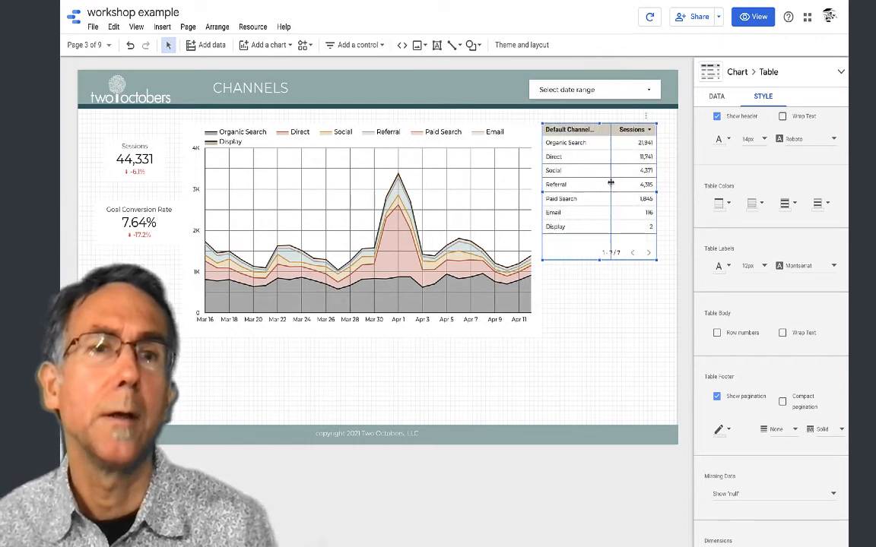
pyautogui.click(473, 201)
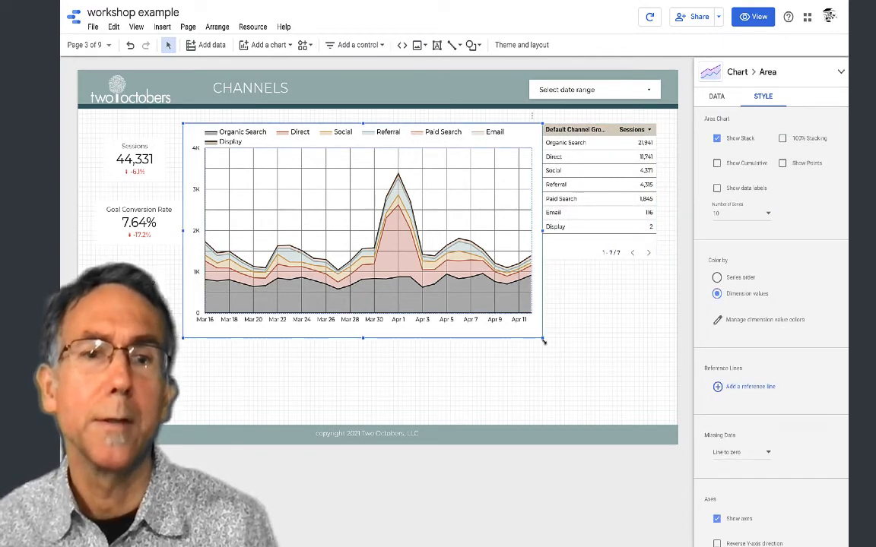
pyautogui.moveTo(542, 338); pyautogui.dragTo(530, 401)
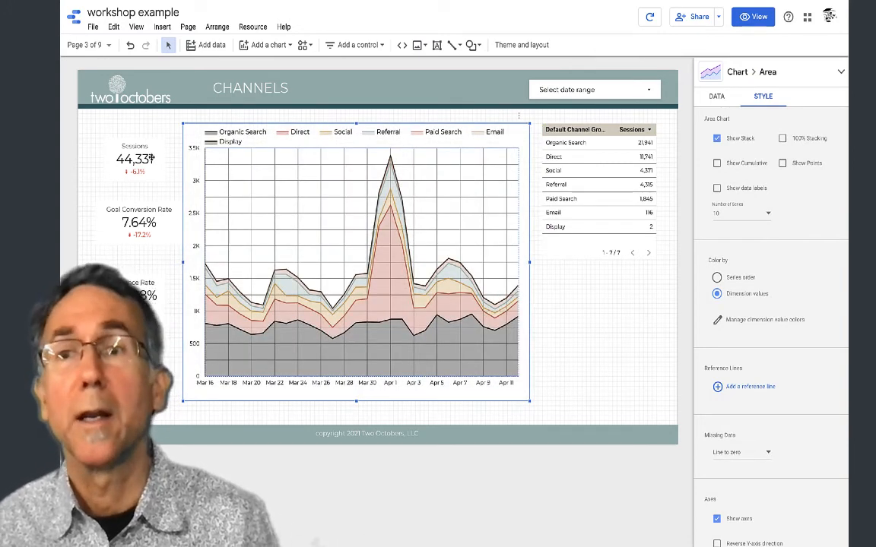
# Step: Move the scorecards below the table, with Sessions and Bounce Rate side by side and Goal Conversion Rate beneath them
pyautogui.moveTo(131, 157); pyautogui.dragTo(562, 305)
pyautogui.click(142, 222)
pyautogui.moveTo(135, 222); pyautogui.dragTo(594, 368)
pyautogui.moveTo(140, 293); pyautogui.dragTo(626, 304)
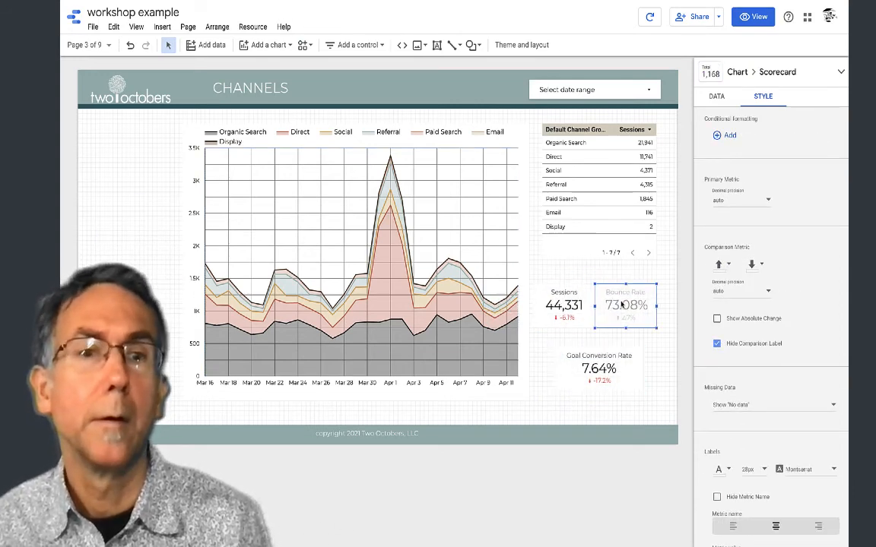
# Step: Widen the area chart leftward into the space where the scorecards were and deselect it
pyautogui.click(250, 254)
pyautogui.moveTo(182, 262); pyautogui.dragTo(118, 262)
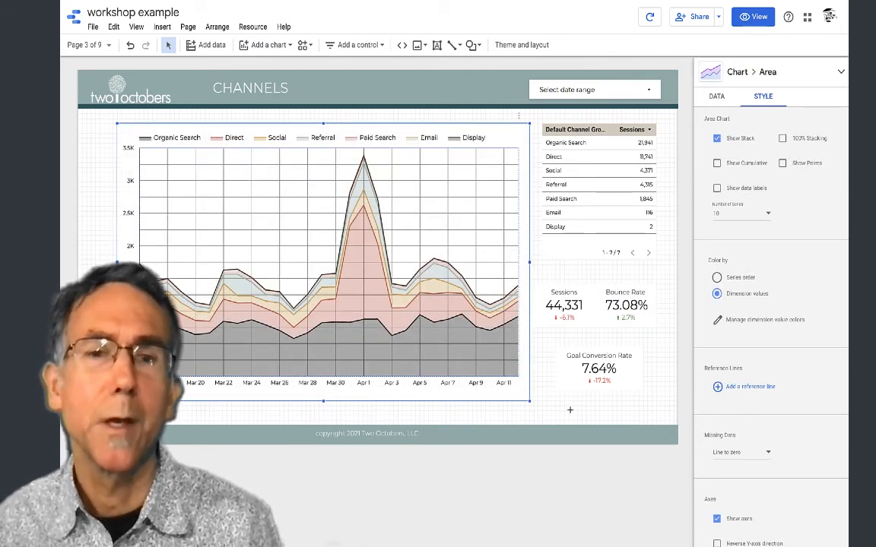
pyautogui.click(569, 409)
# Step: Select the area chart and open the list of available chart types for it
pyautogui.click(511, 224)
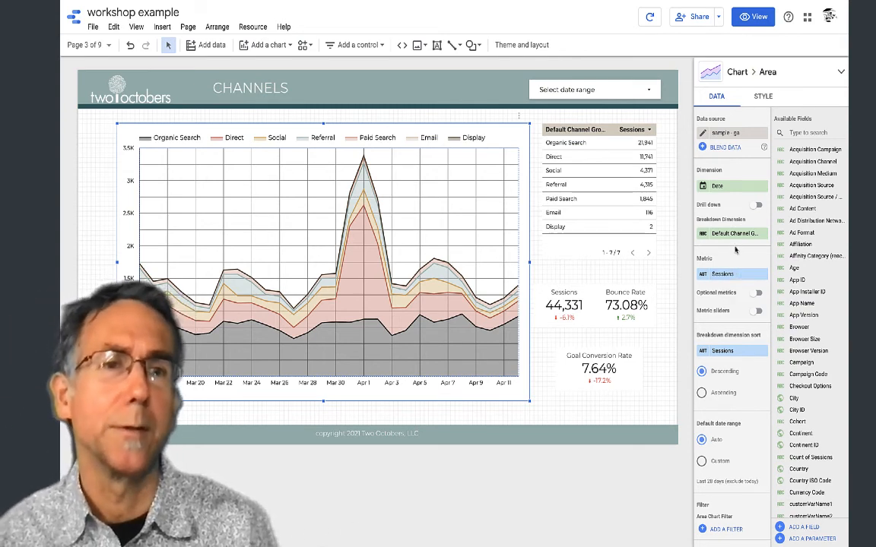
pyautogui.click(841, 72)
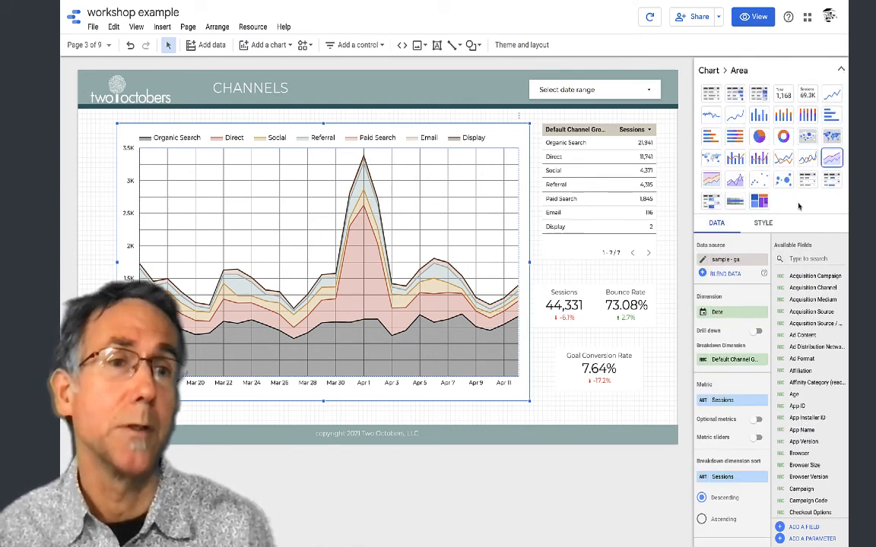